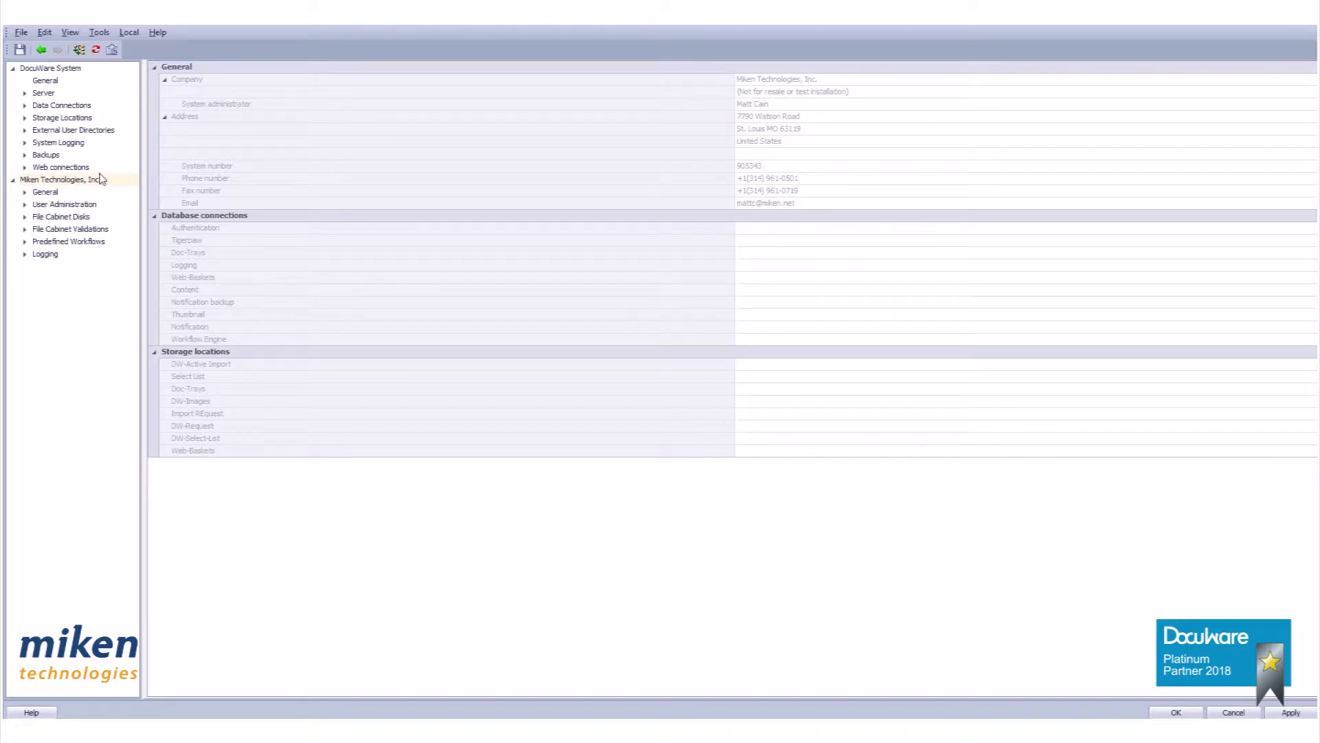
Step: Expand General > Stamps and list the Approved, Closed, Paid and Request public stamps
click(11, 183)
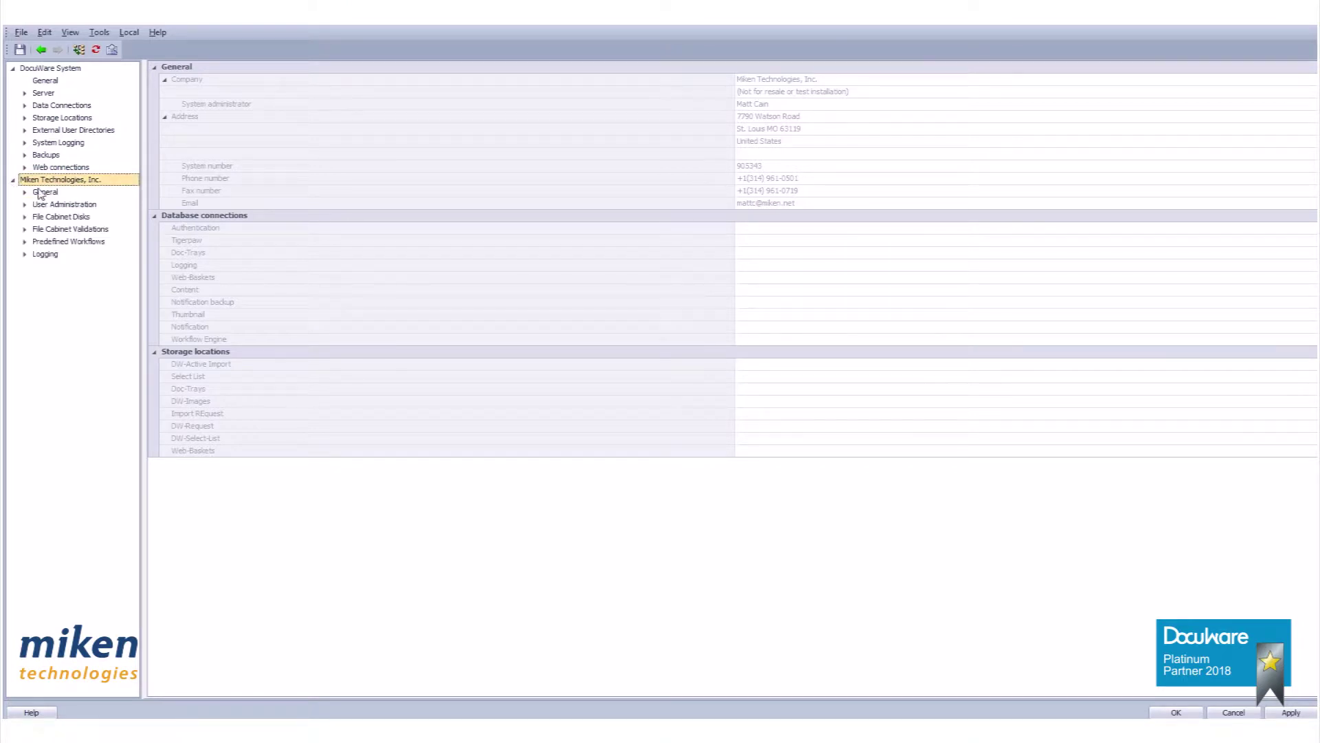
click(24, 194)
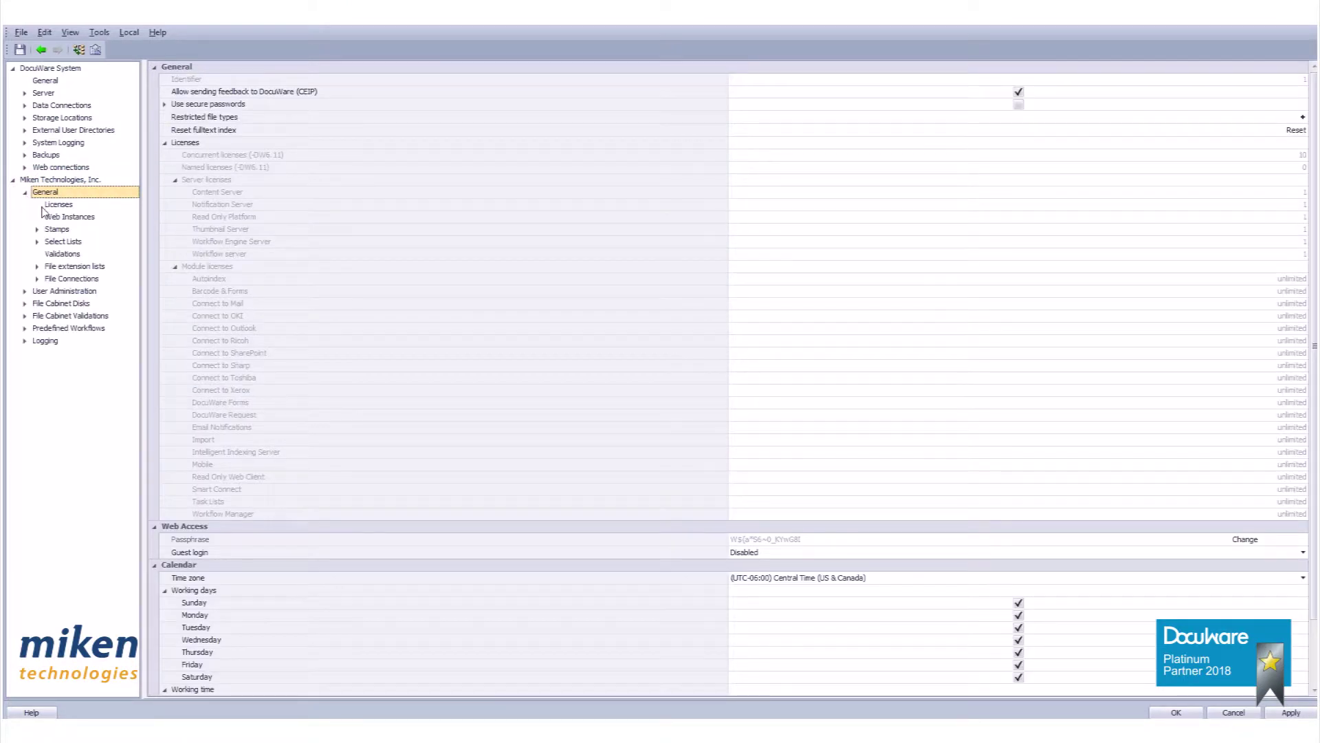
click(55, 231)
click(37, 229)
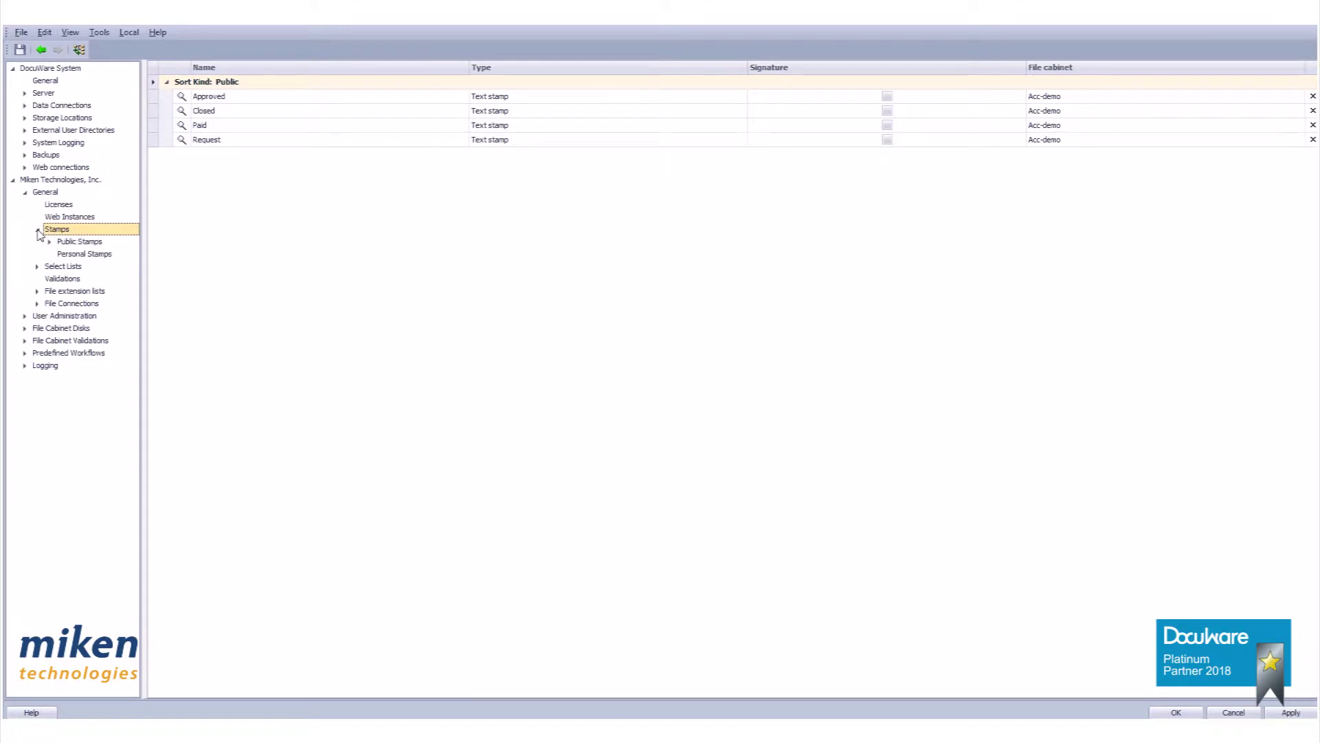
click(78, 242)
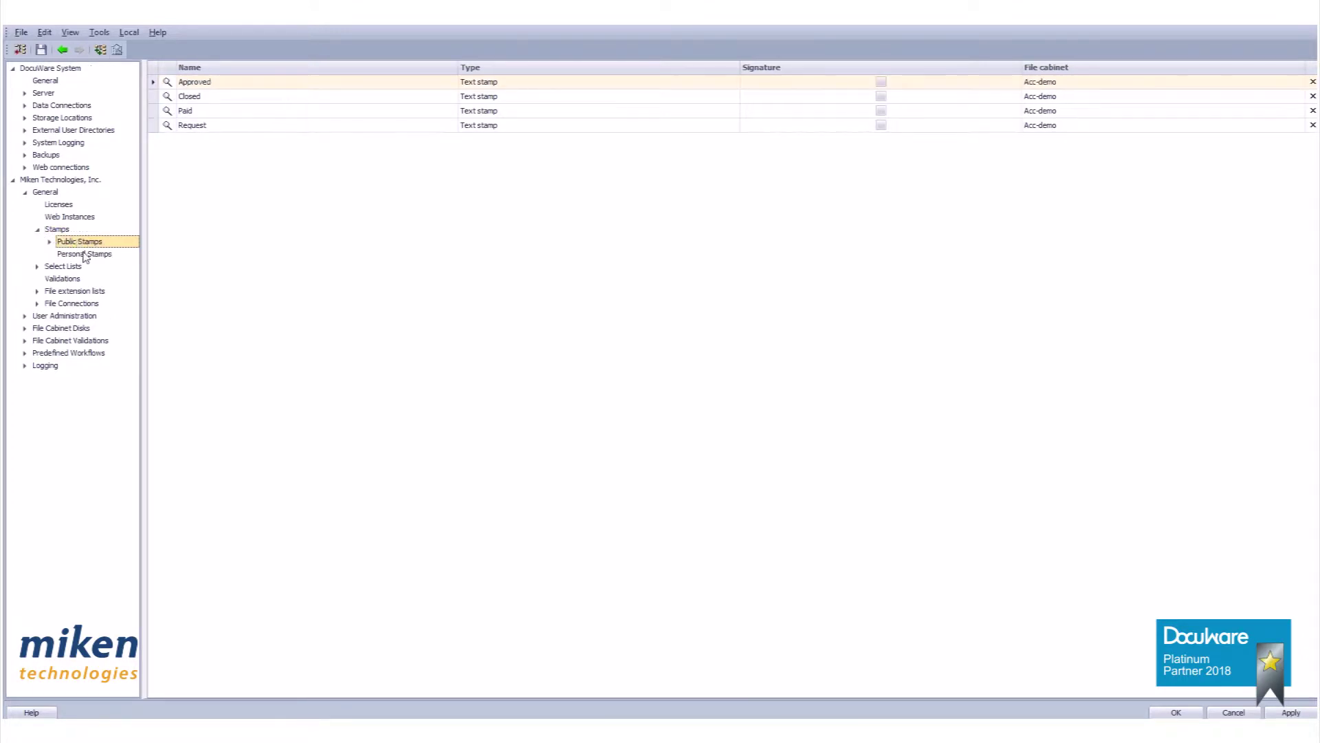
click(50, 242)
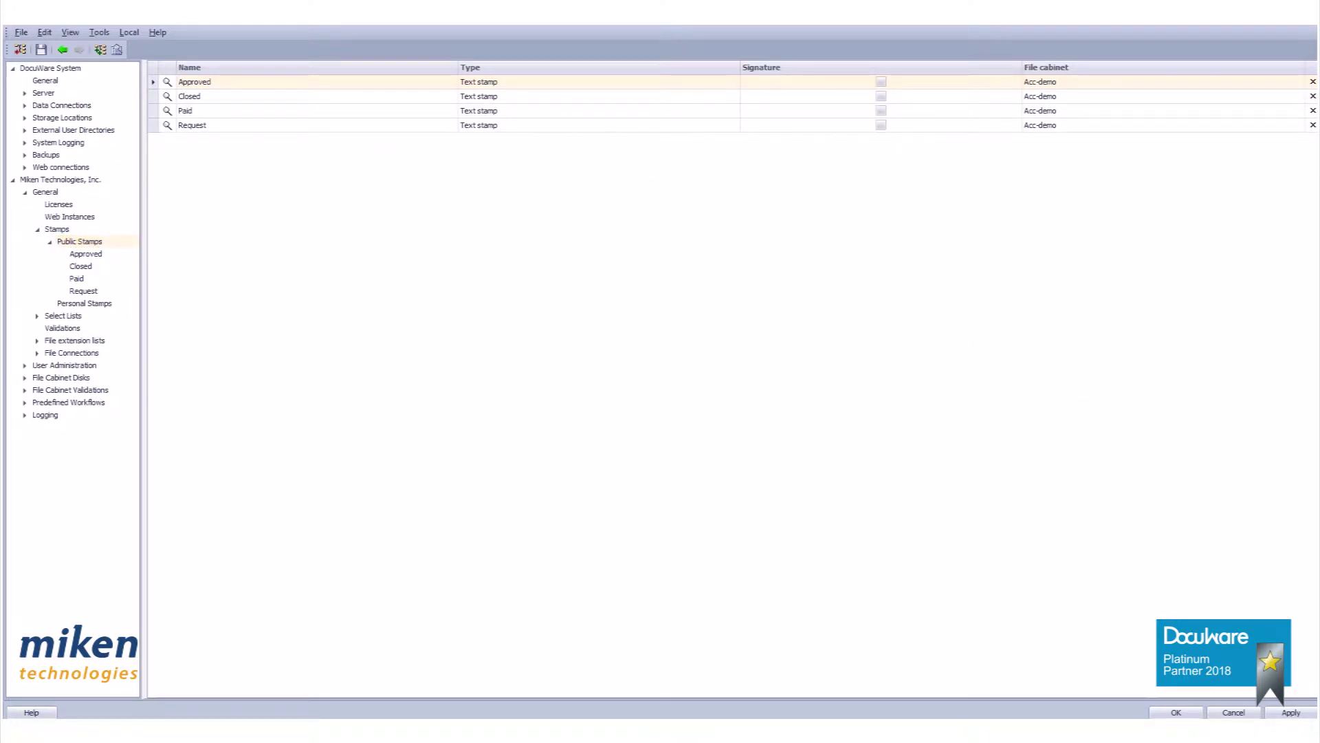
right_click(94, 247)
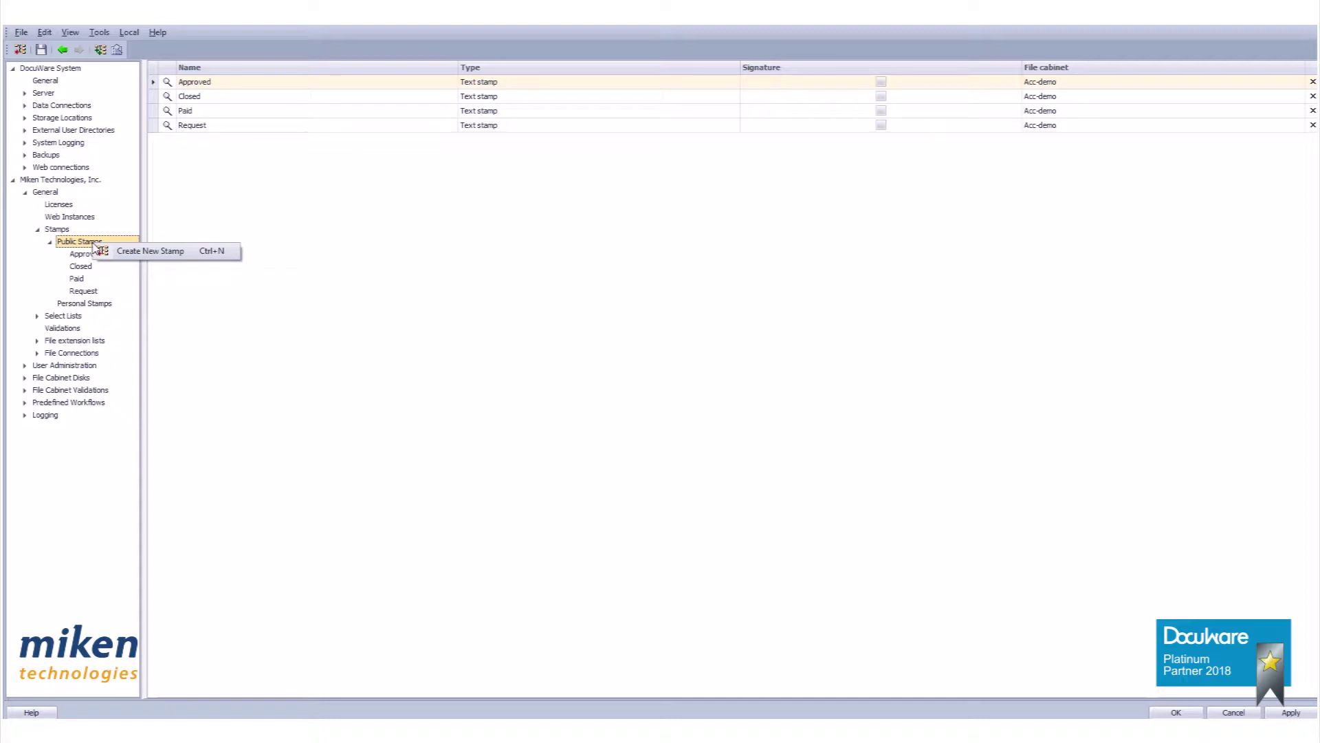
Step: Create a new public stamp, saving pending changes, with name and display name Reject
click(126, 251)
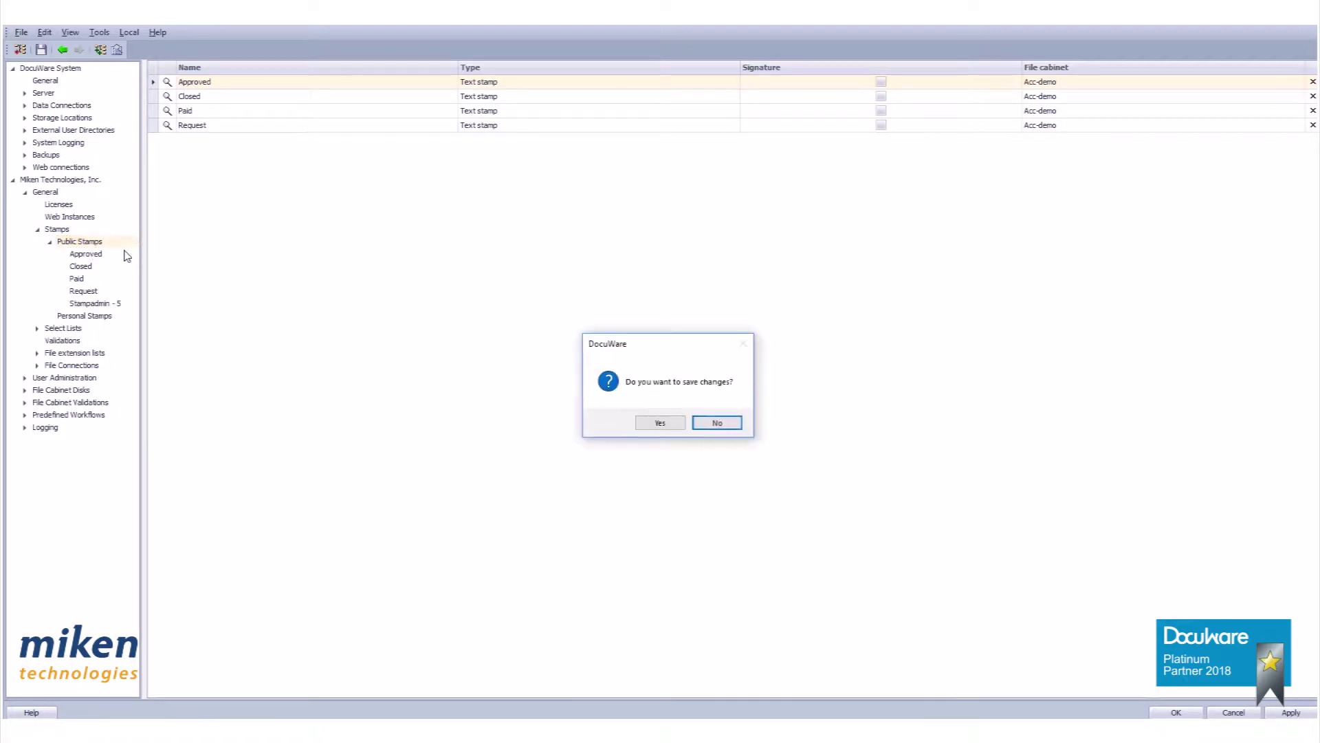
click(676, 423)
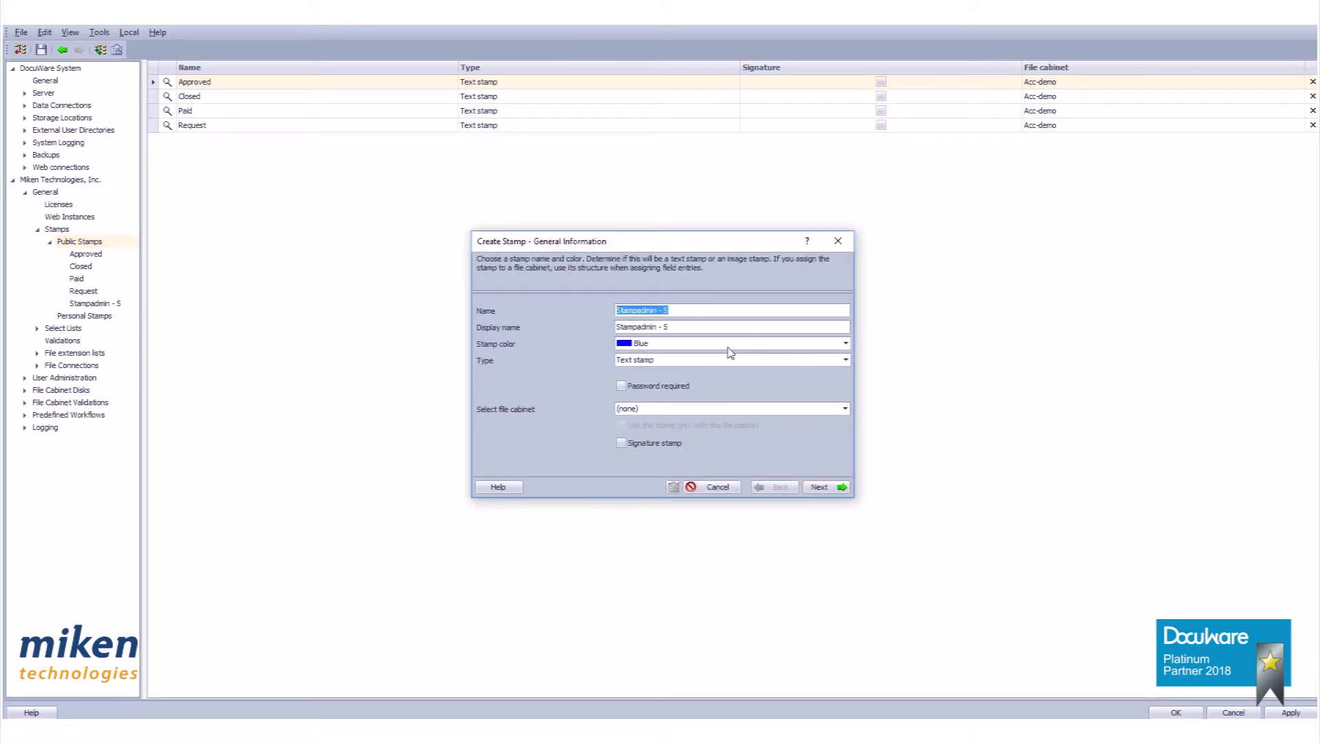
text(Reject)
key(Tab)
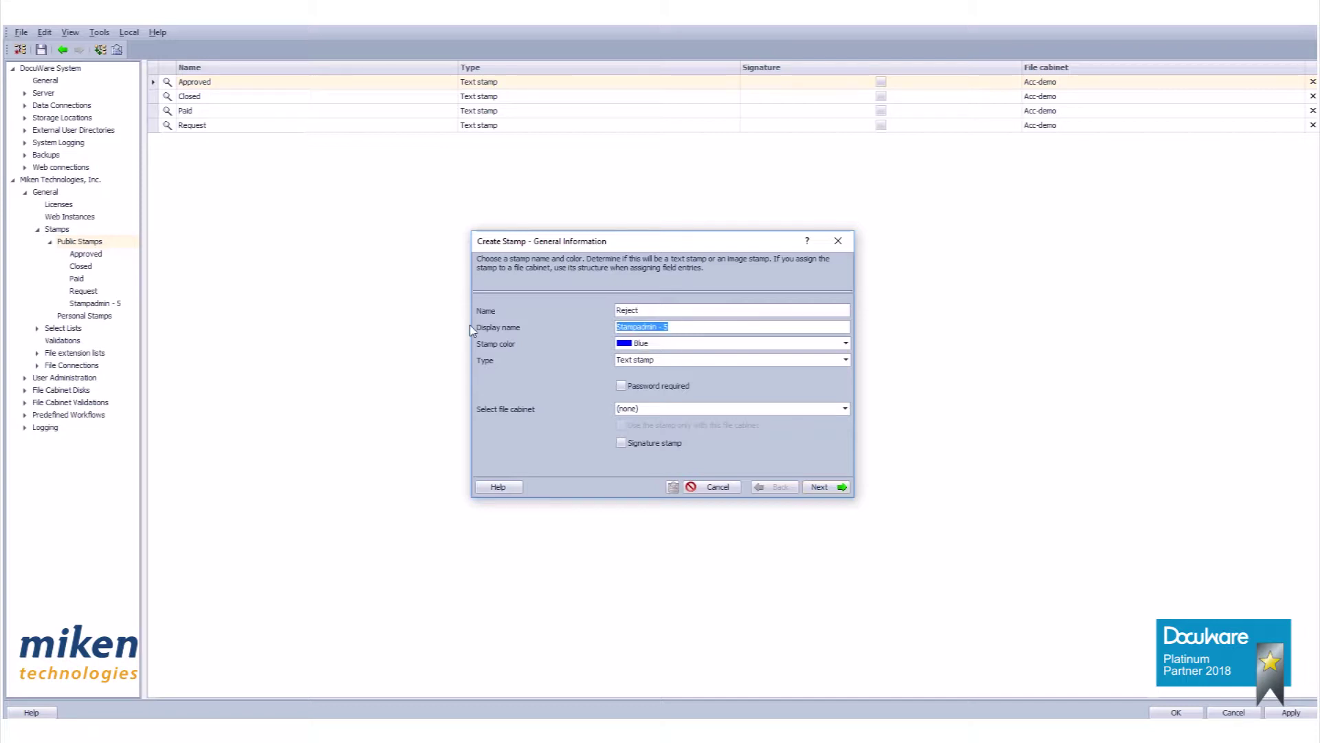
text(Reject)
Step: Make it a red text stamp used only with the Accounting Demo file cabinet
click(846, 344)
click(679, 368)
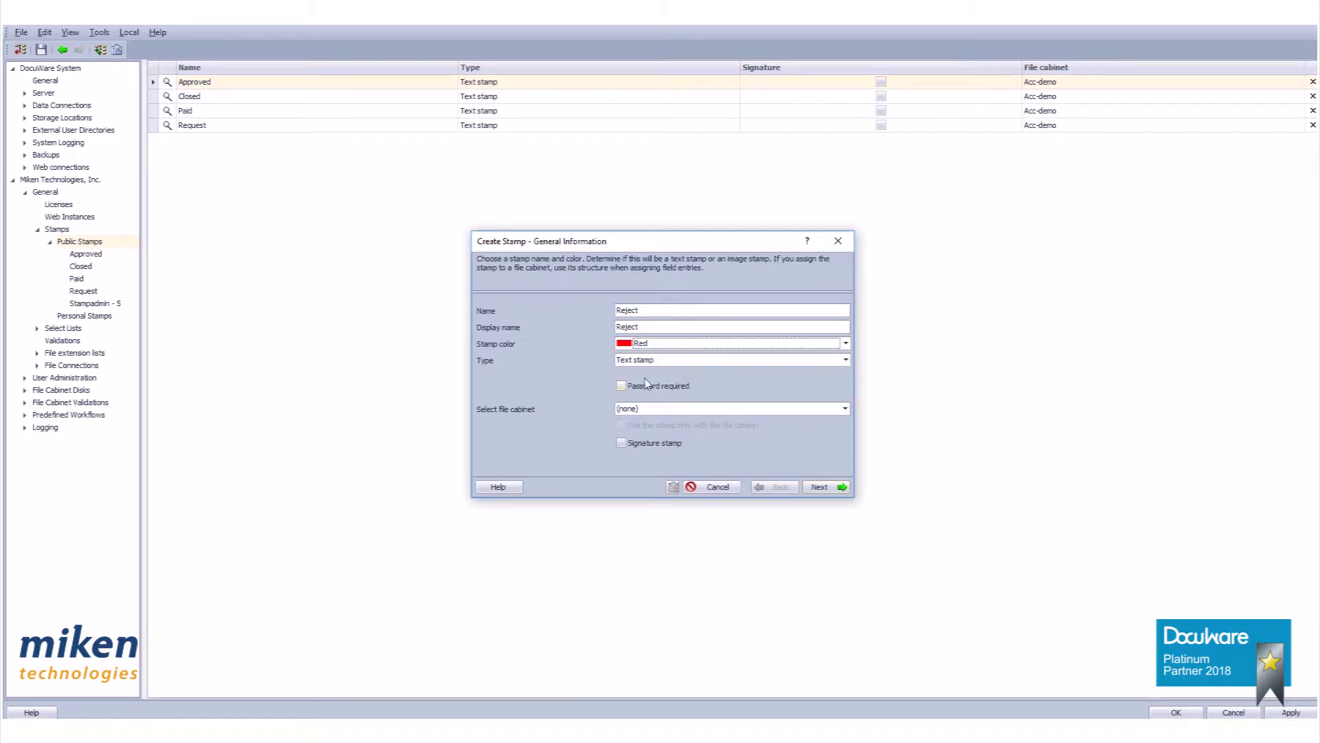
click(846, 360)
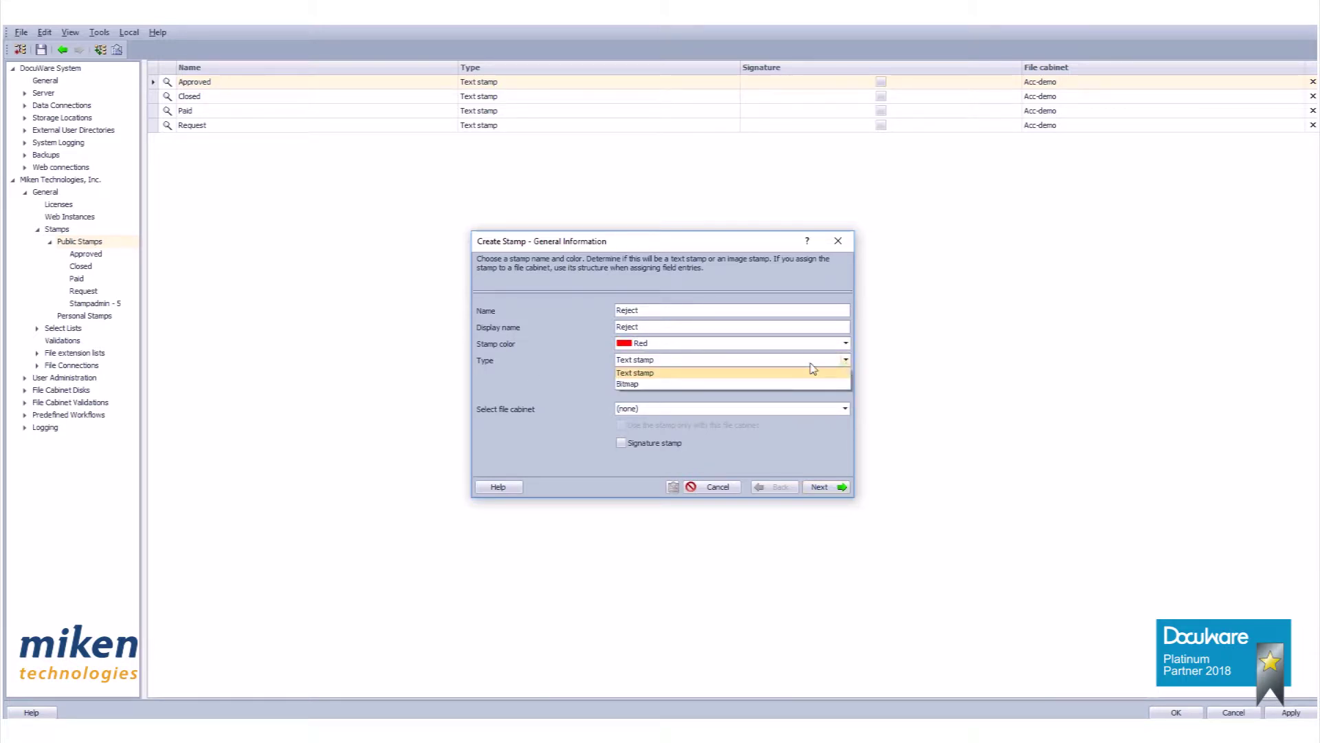
click(633, 369)
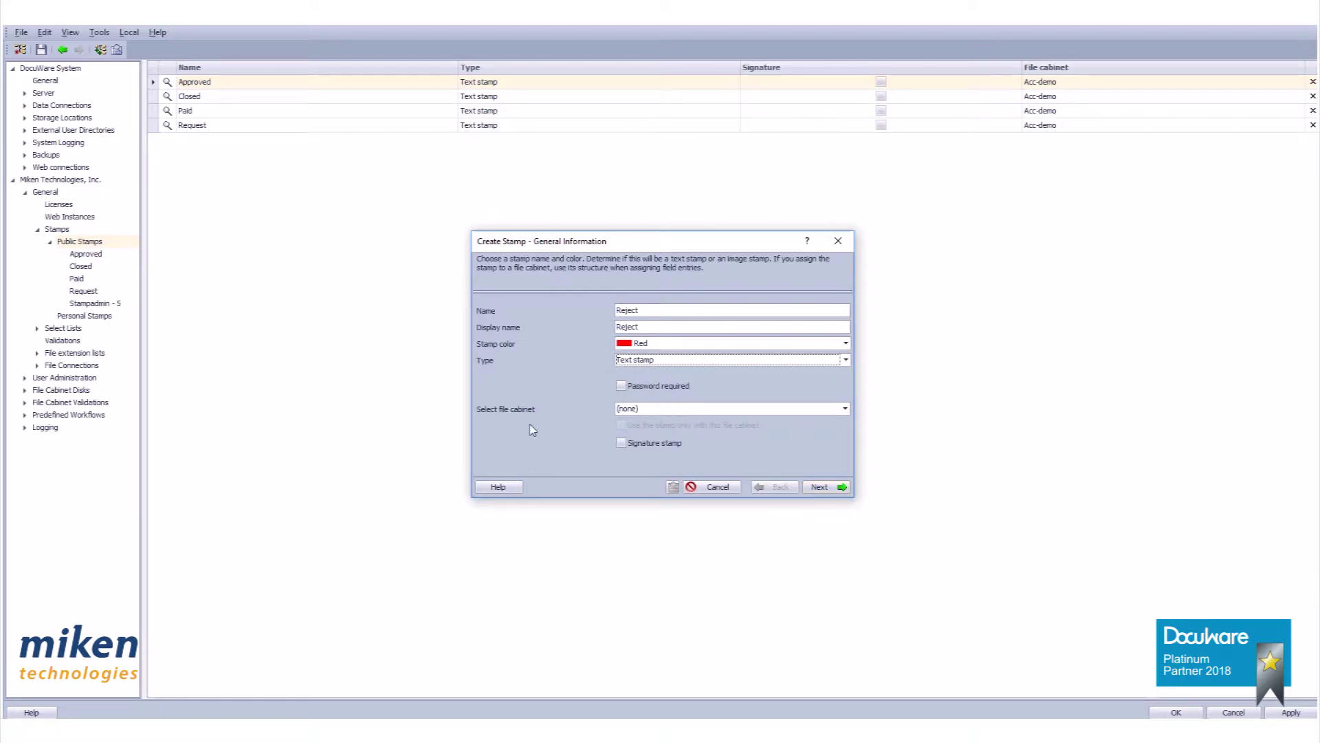
click(845, 409)
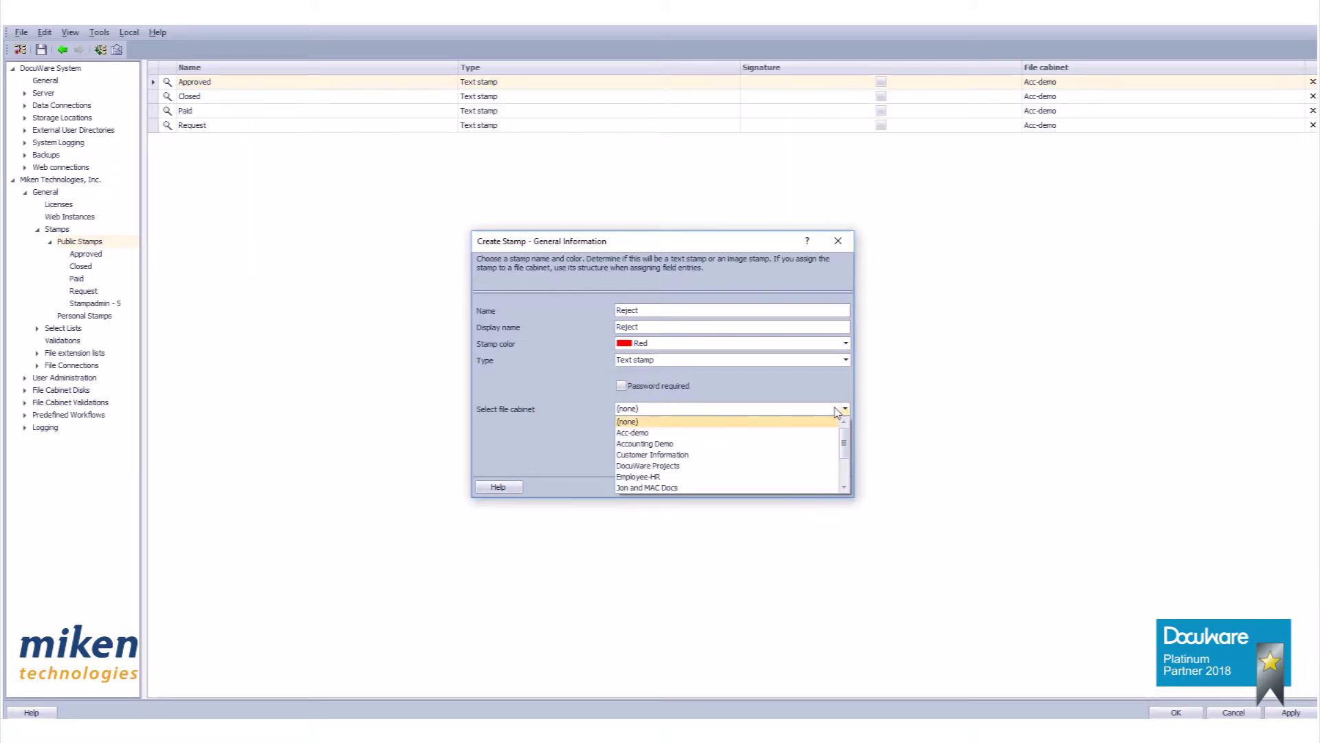
click(659, 446)
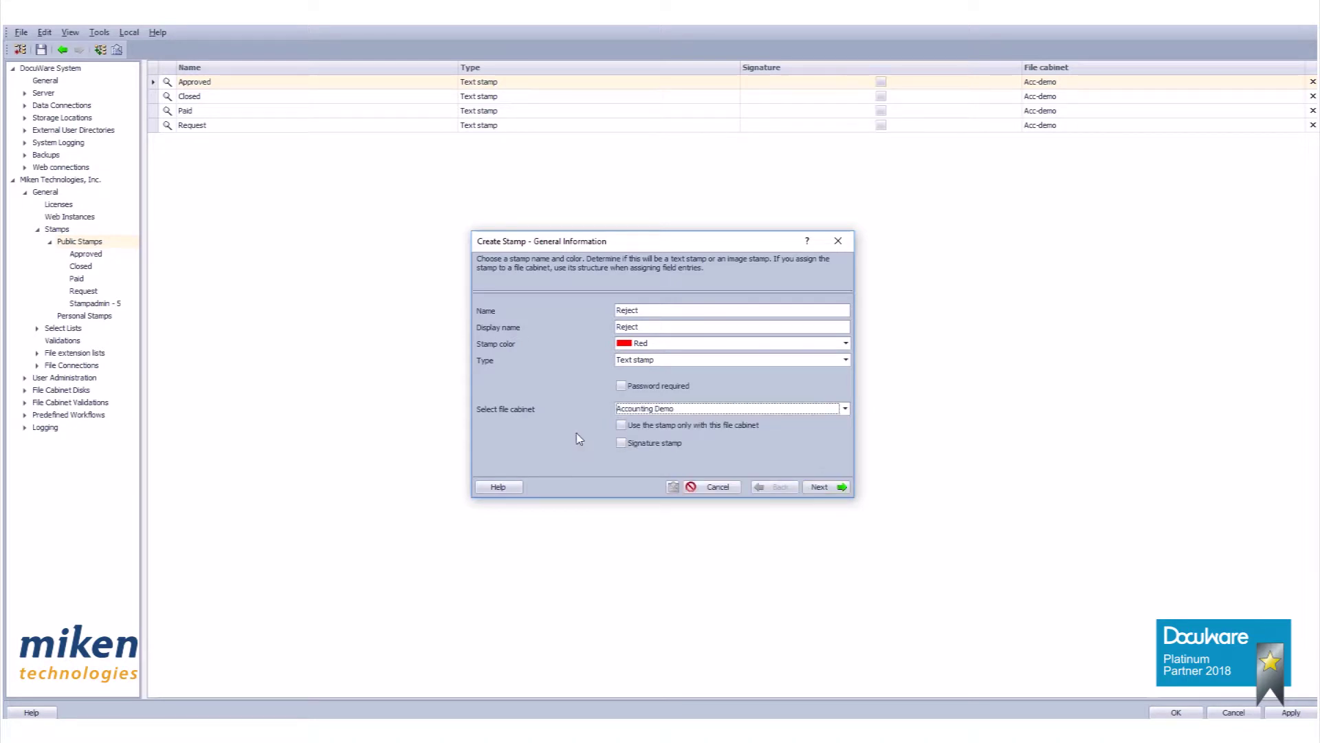
click(622, 425)
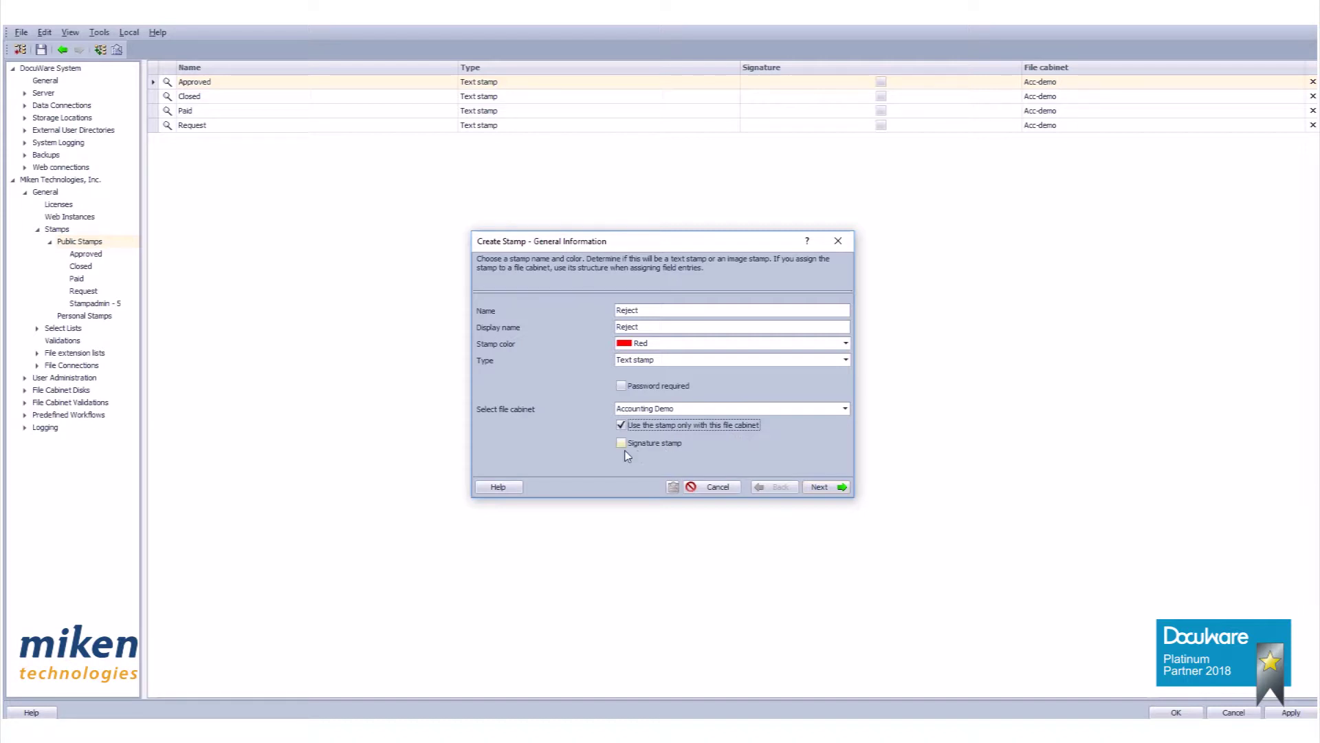
click(818, 490)
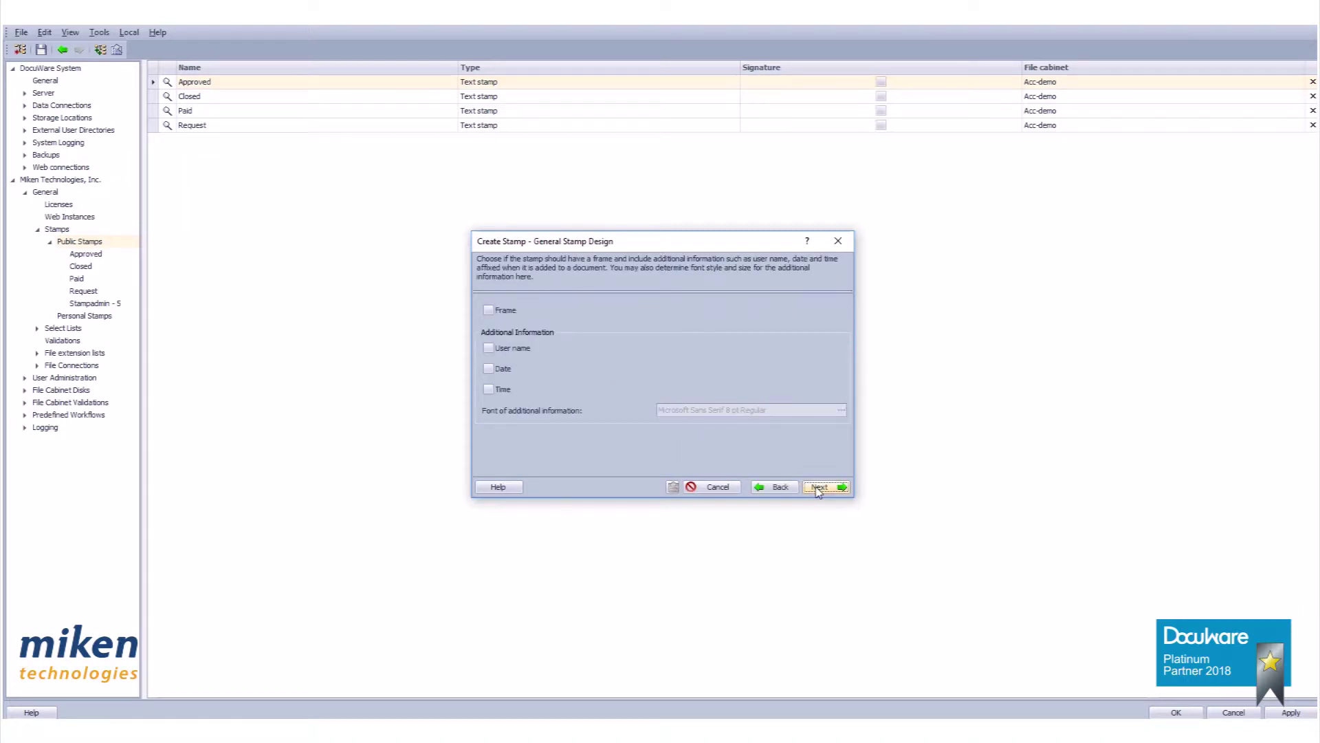
Step: Enable the frame, user name and date on the stamp
click(496, 313)
click(488, 348)
click(489, 369)
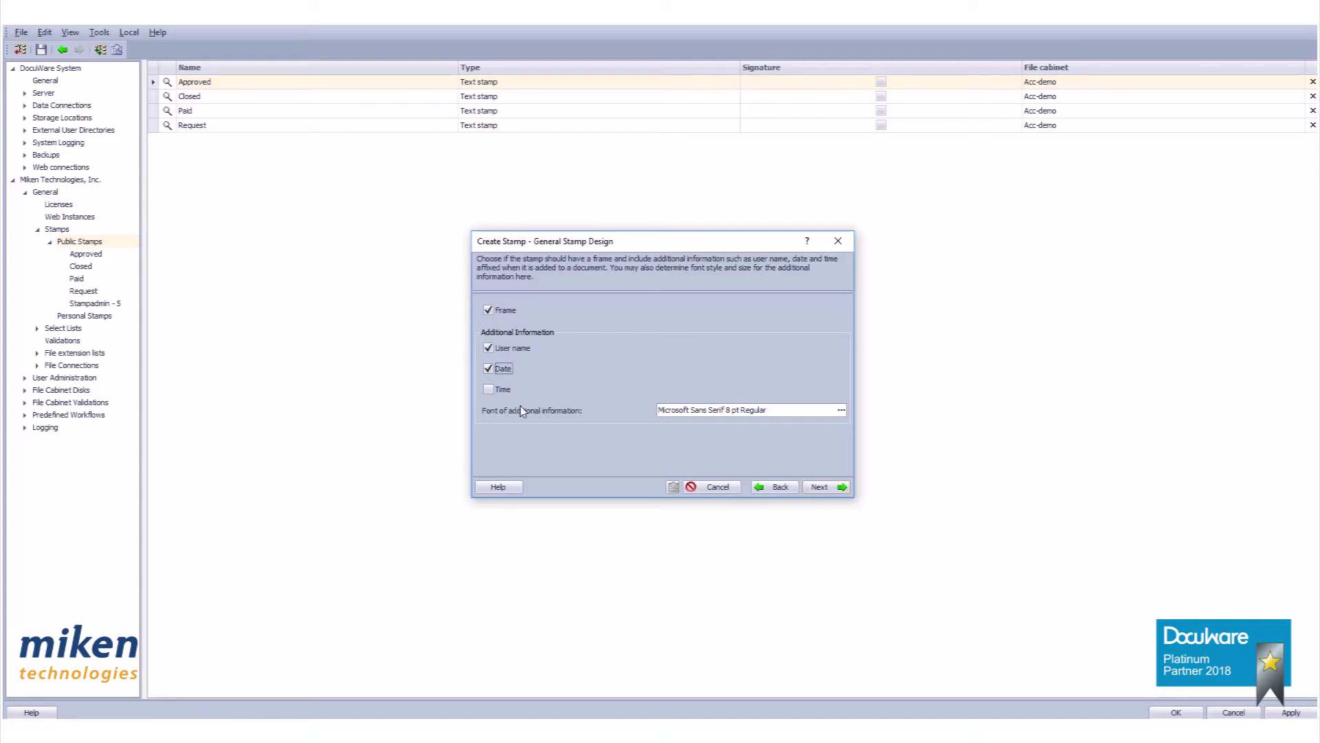
Step: Set the additional-information font to Microsoft Sans Serif 10 pt Bold
click(841, 411)
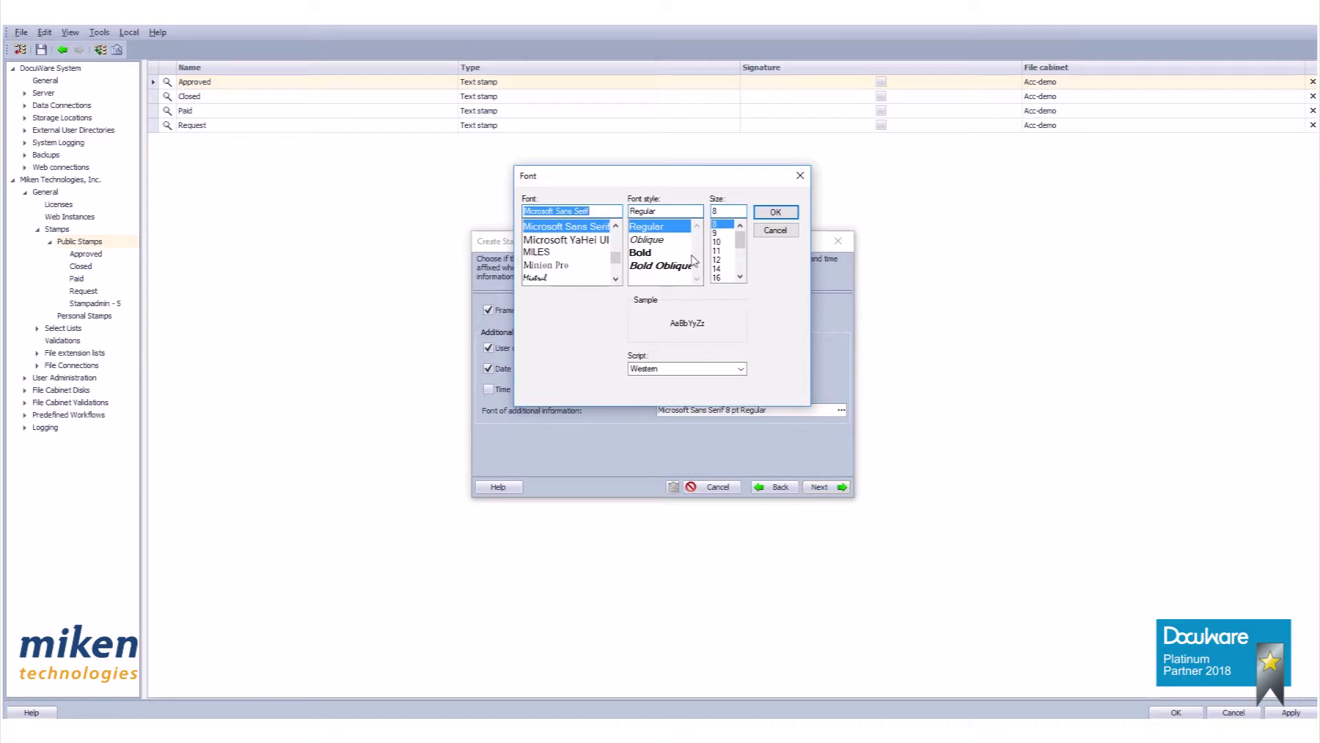
click(648, 253)
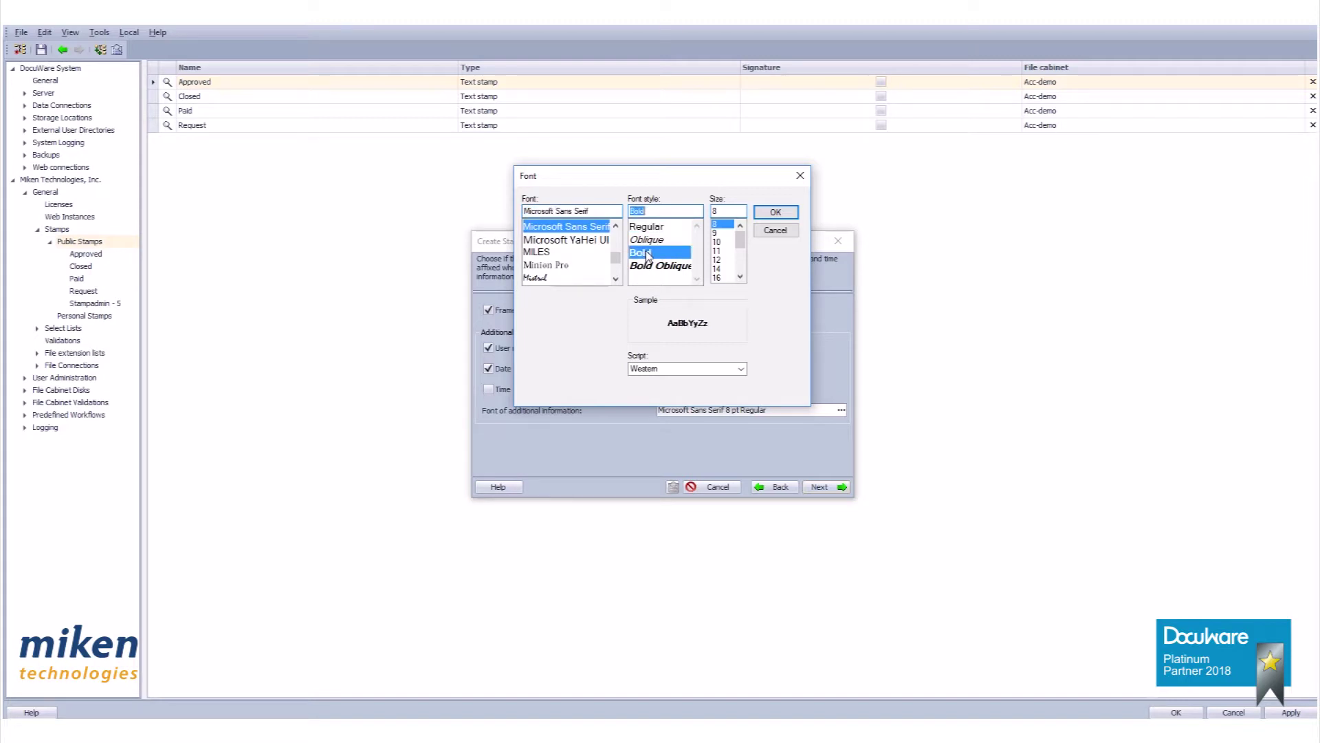
click(719, 242)
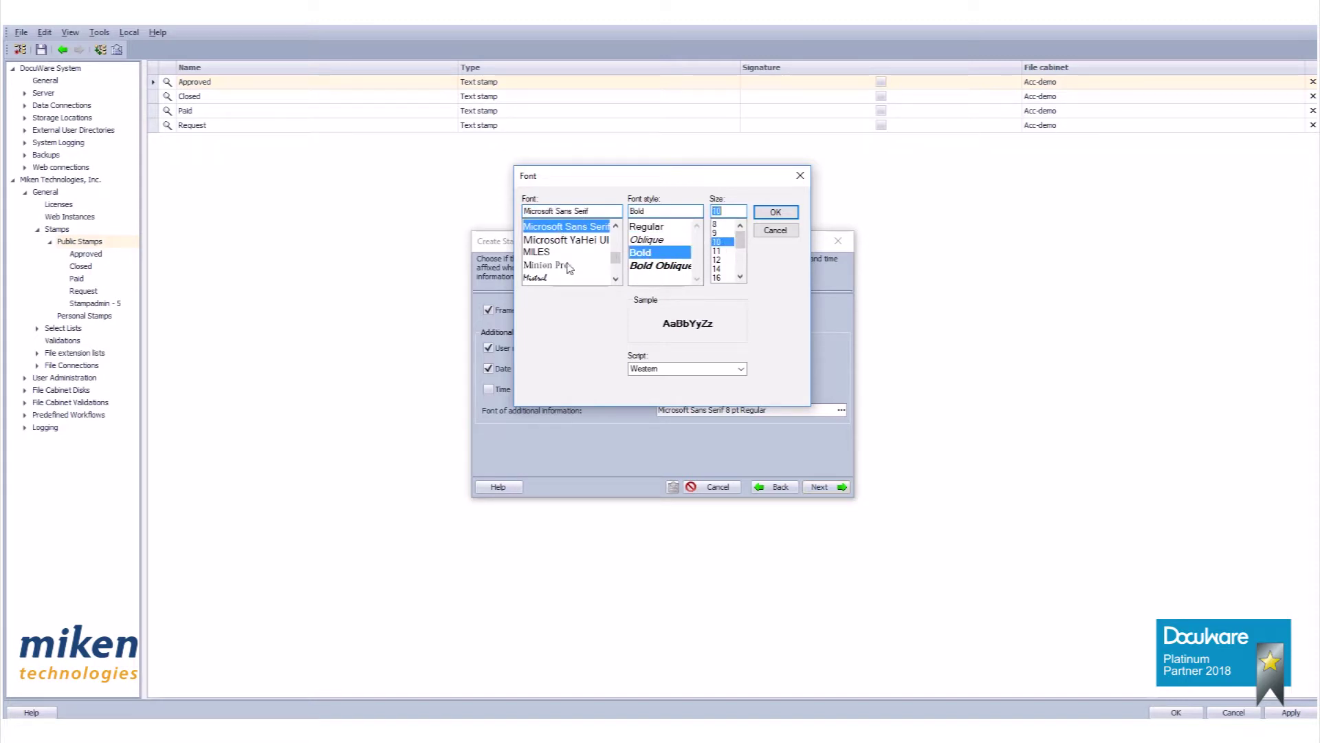
drag(619, 258, 621, 242)
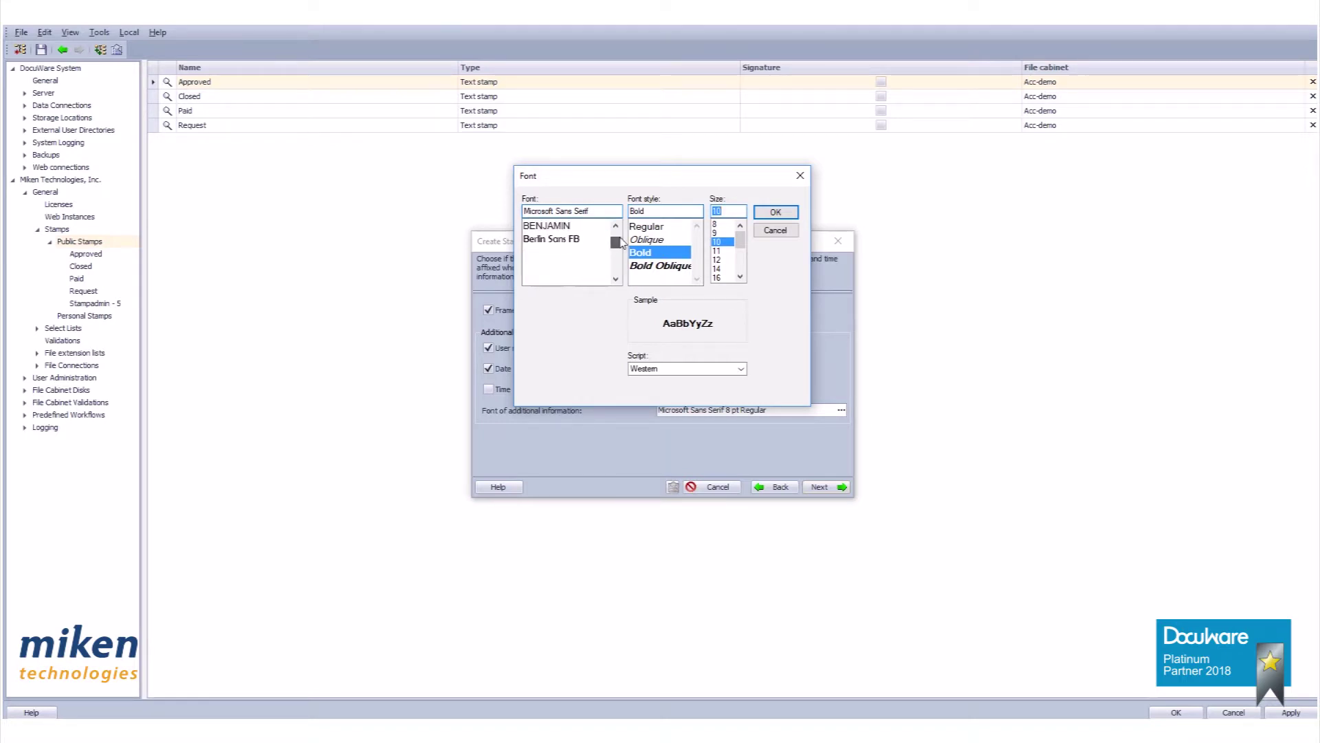
click(774, 213)
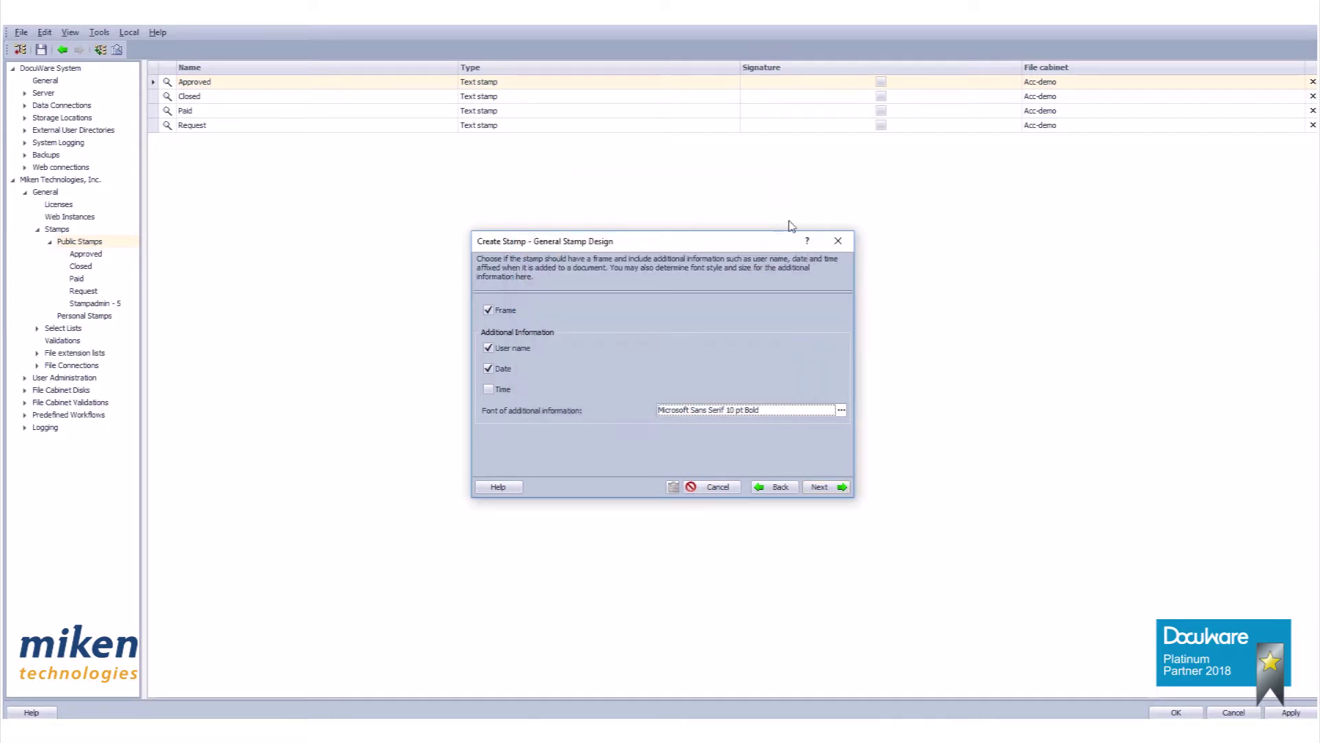
Step: Write the stamp text 'Reject / Reason: <#1>' with a user-entry field after Reason
click(824, 487)
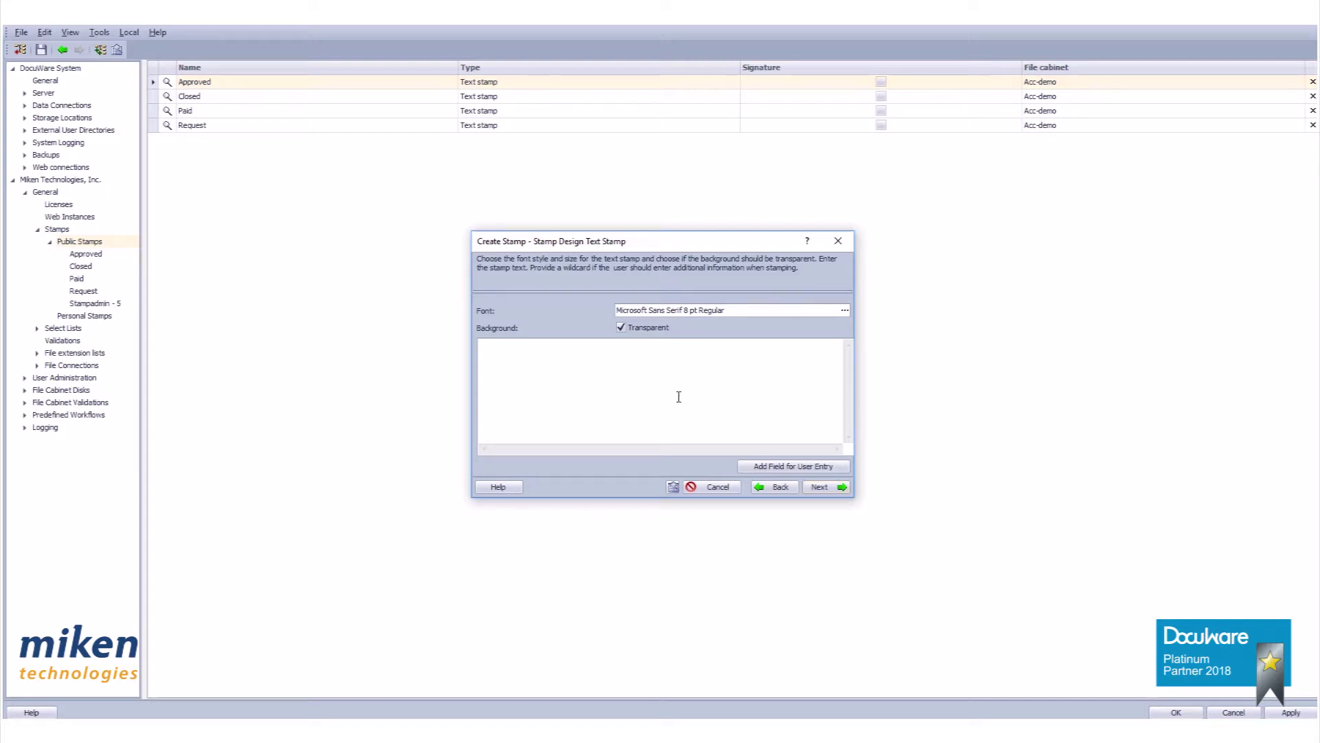
text(Reject)
key(Return)
text(Reason:)
click(810, 466)
Step: Label the <#1> user-entry field 'Reason'
click(823, 489)
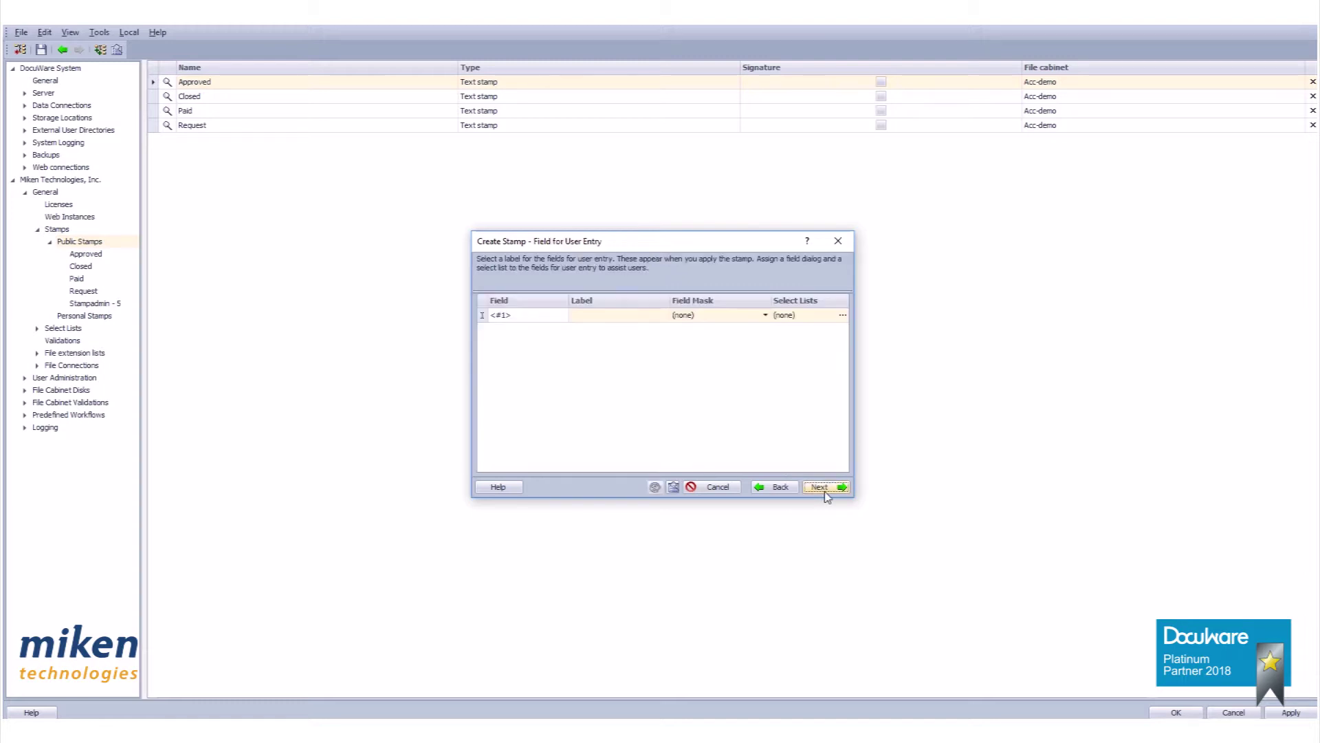
click(582, 319)
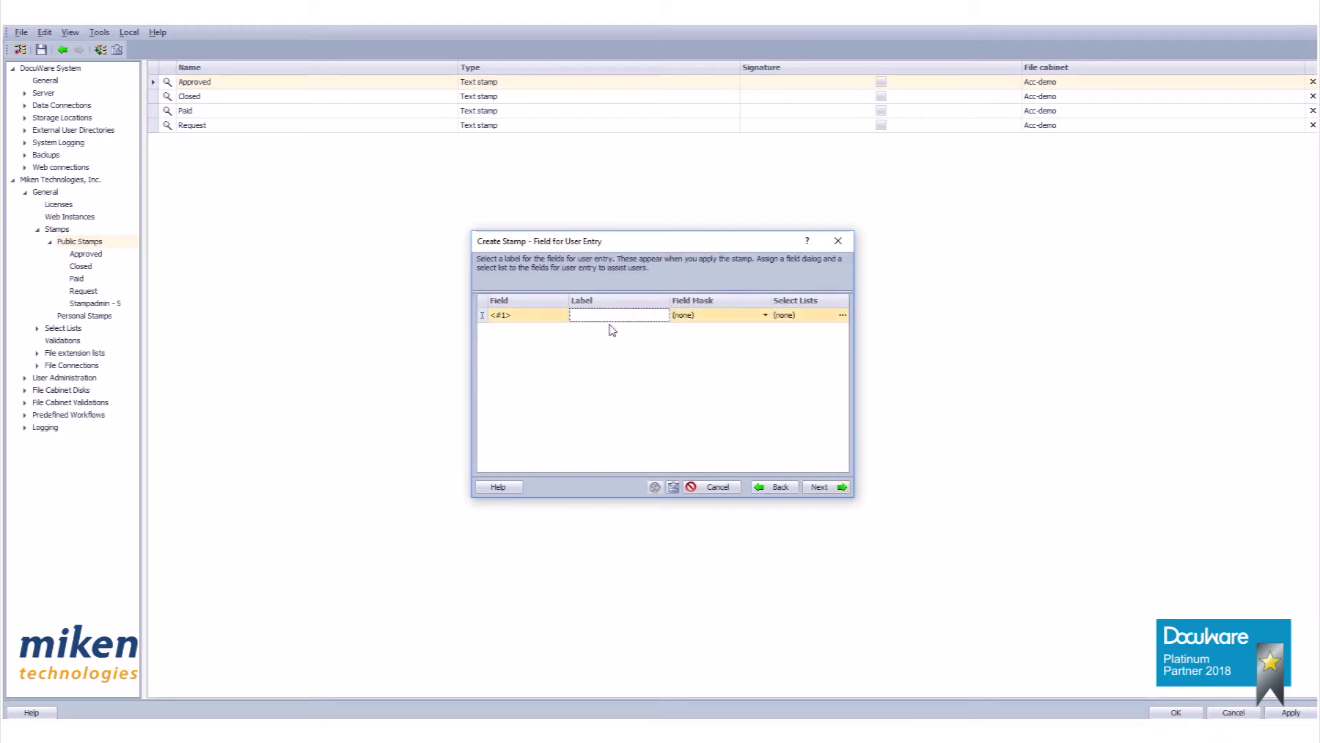
text(Reason)
click(829, 489)
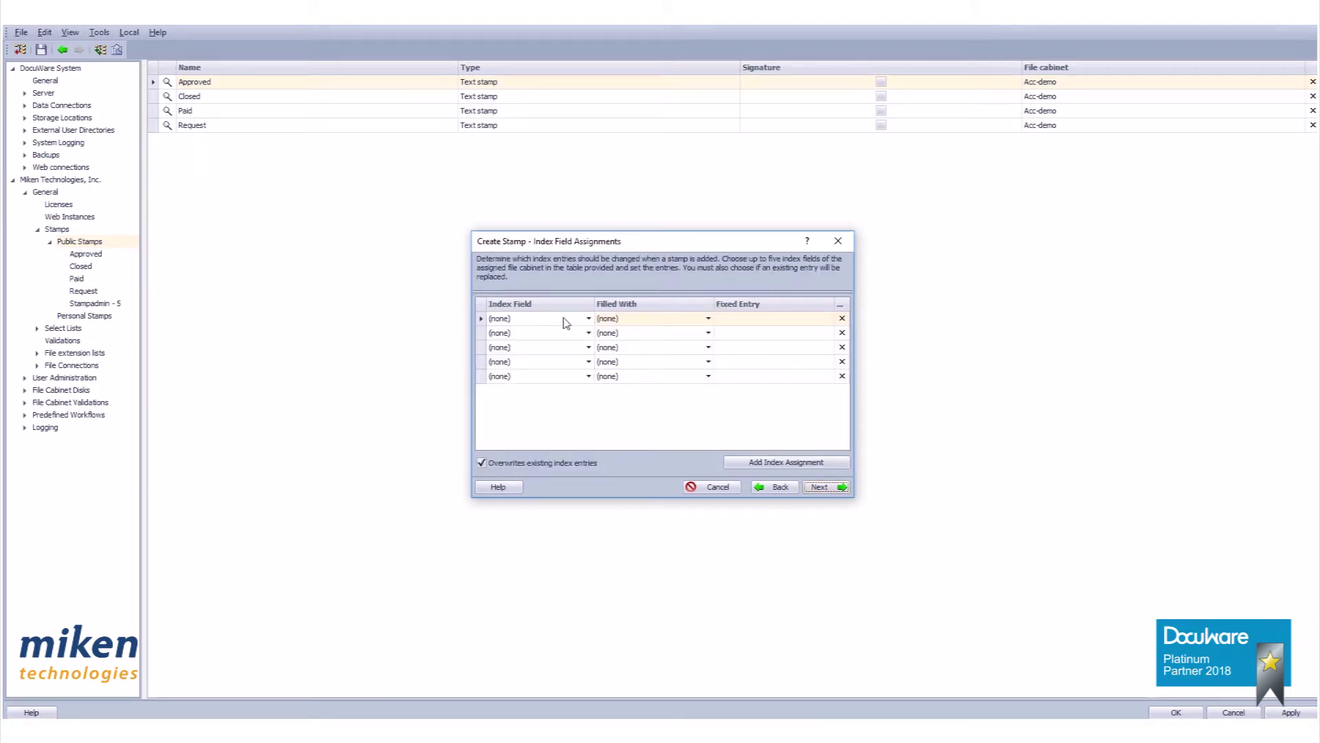
Step: Map the Document Status index field to the fixed entry 'Reject'
click(588, 318)
drag(588, 349, 589, 386)
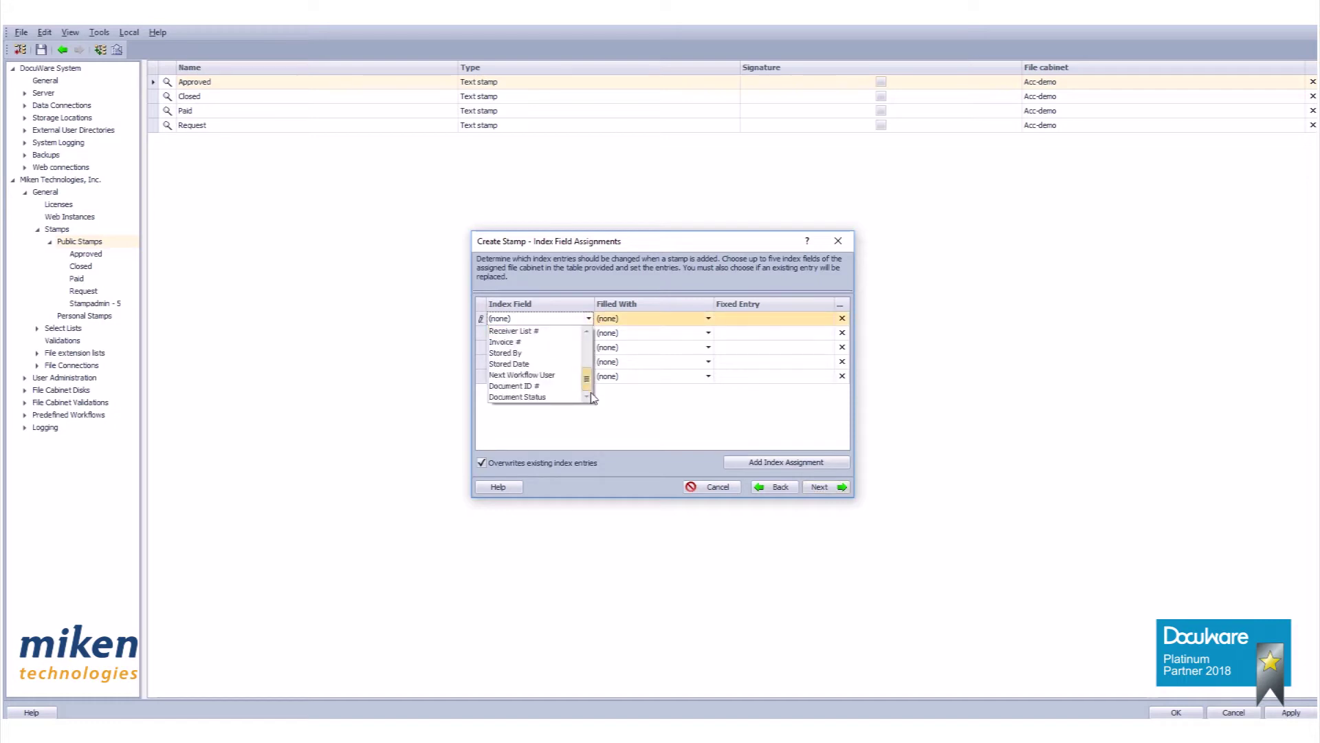
click(544, 397)
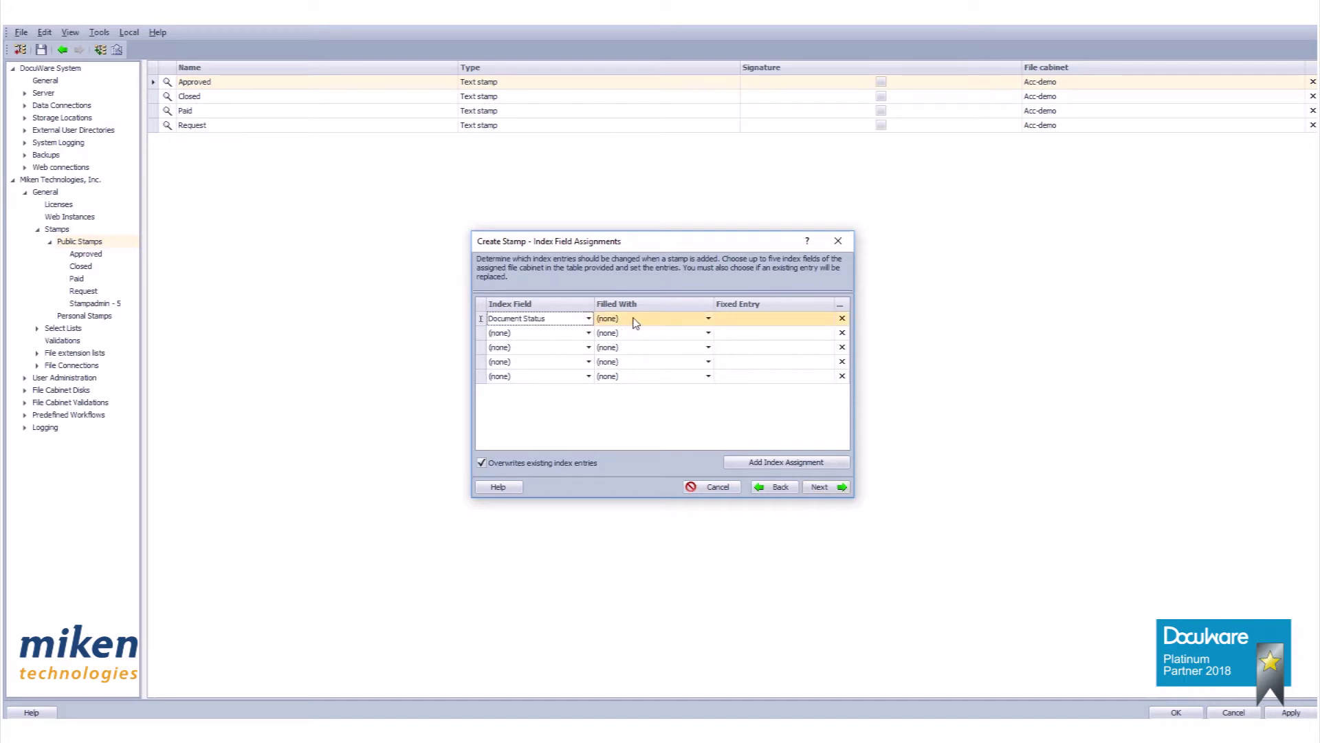
click(708, 319)
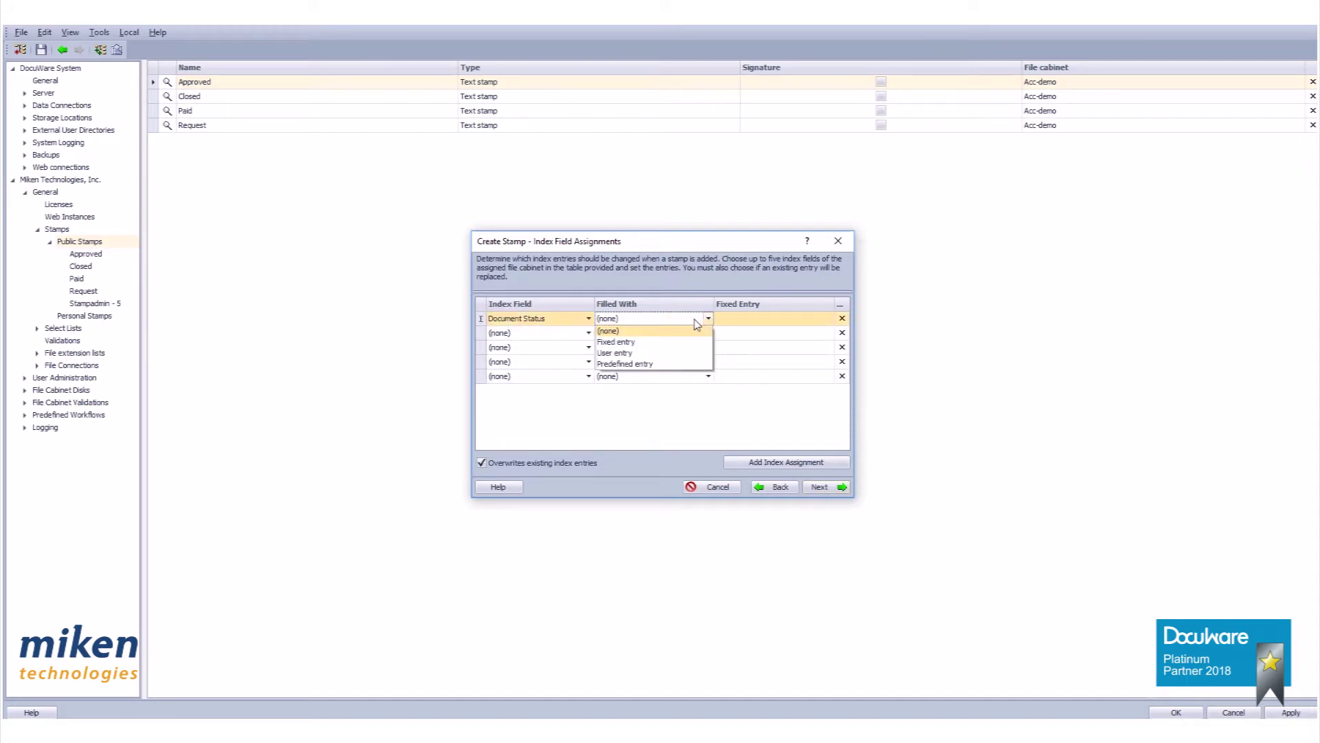
click(643, 342)
click(744, 317)
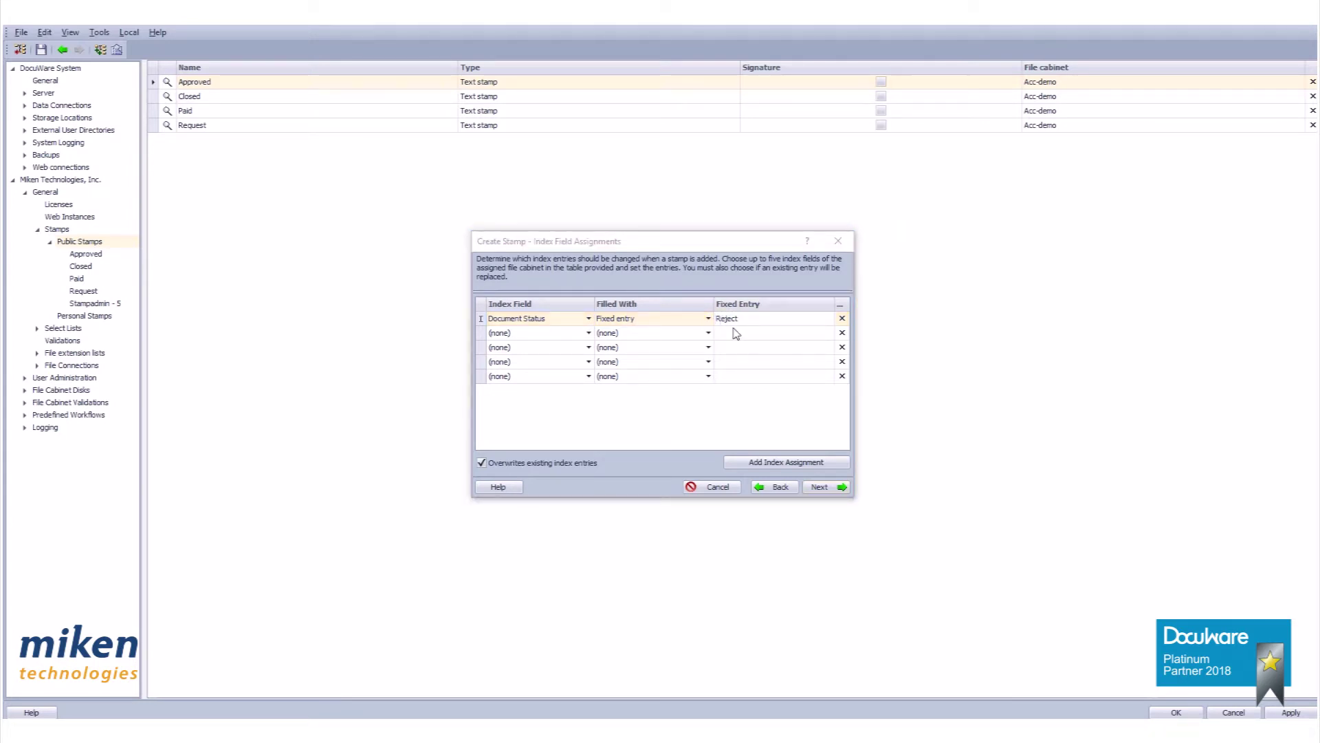
click(834, 489)
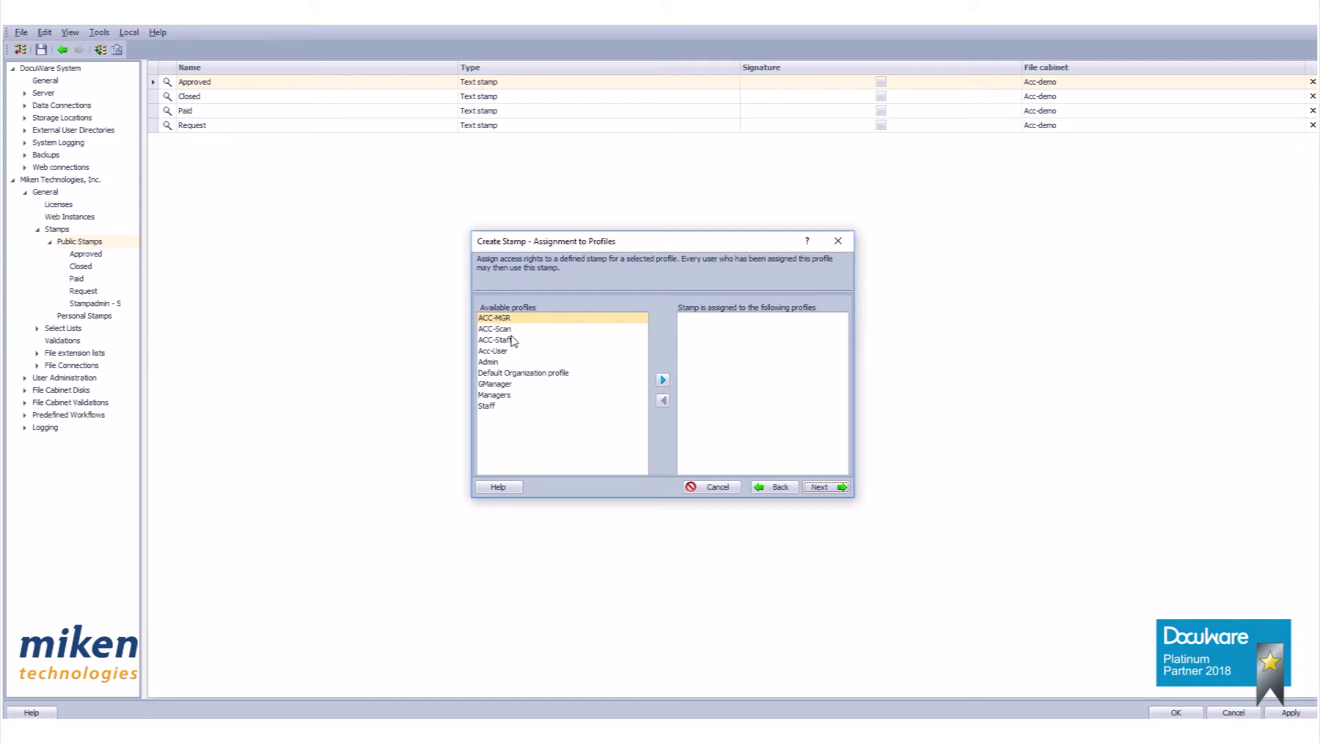
Step: Assign the ACC-MGR, ACC-Scan, ACC-Staff and Acc-User profiles to the stamp
click(662, 380)
click(662, 380)
click(662, 380)
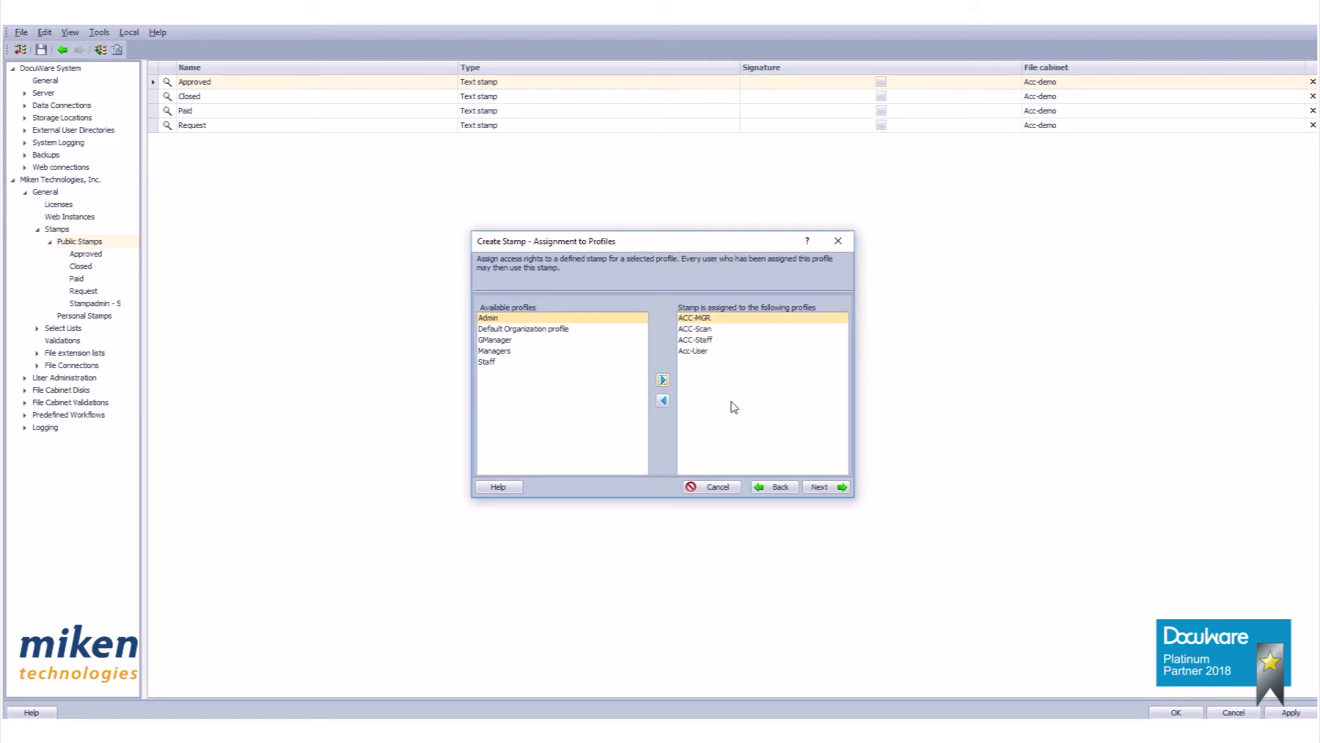
click(819, 487)
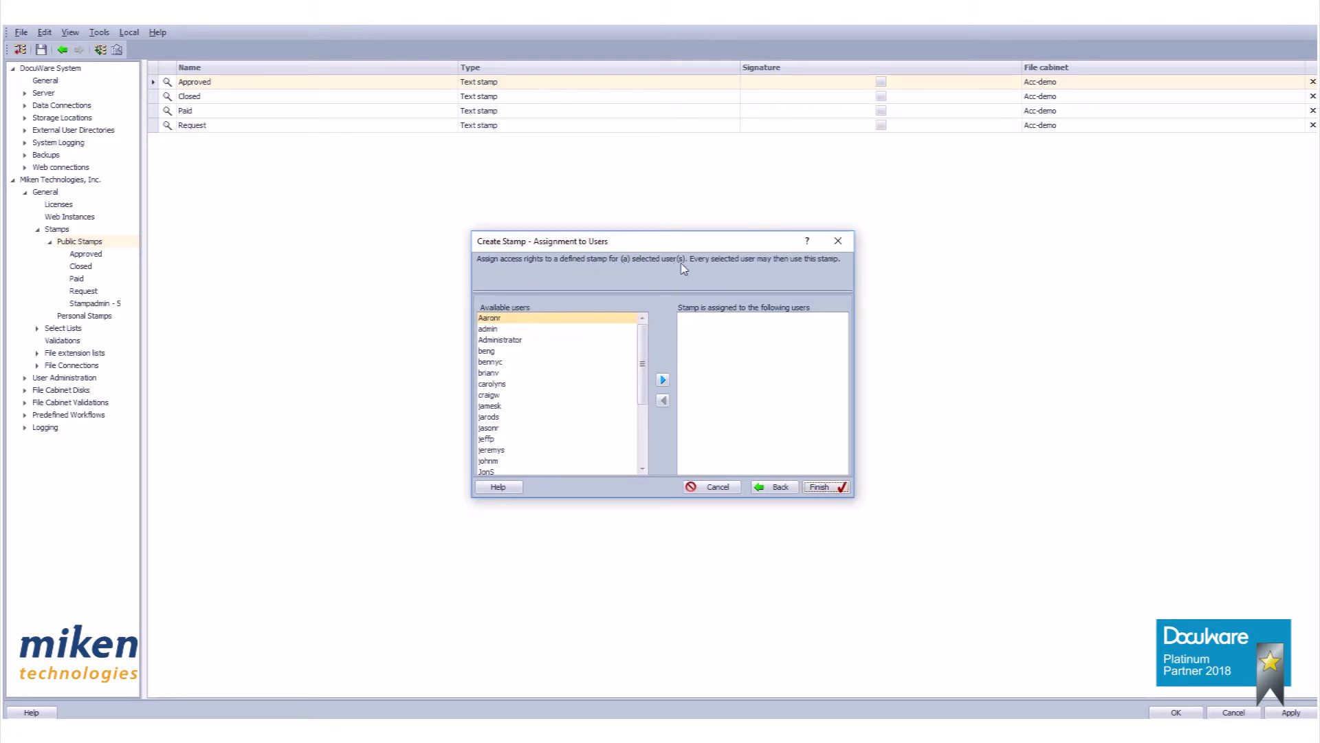
Step: Grant the stamp to one user account and finish the wizard
click(487, 330)
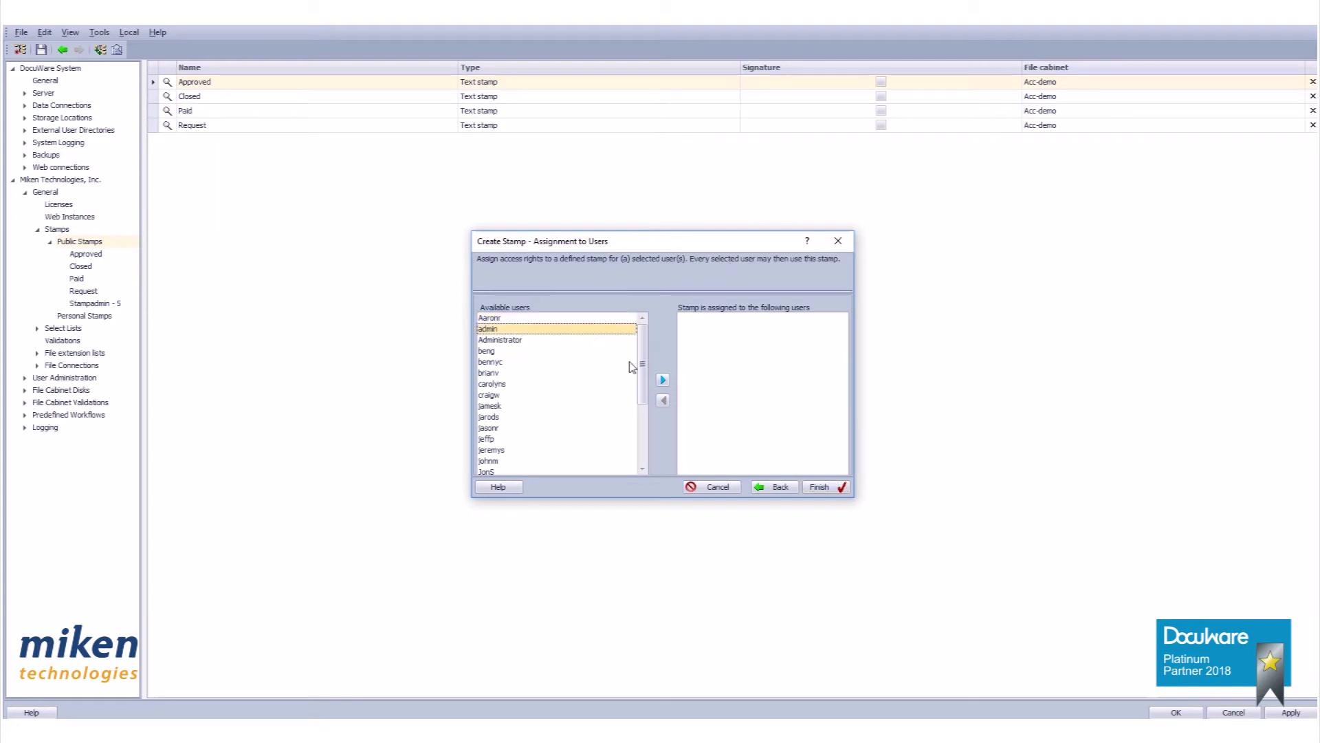
click(664, 378)
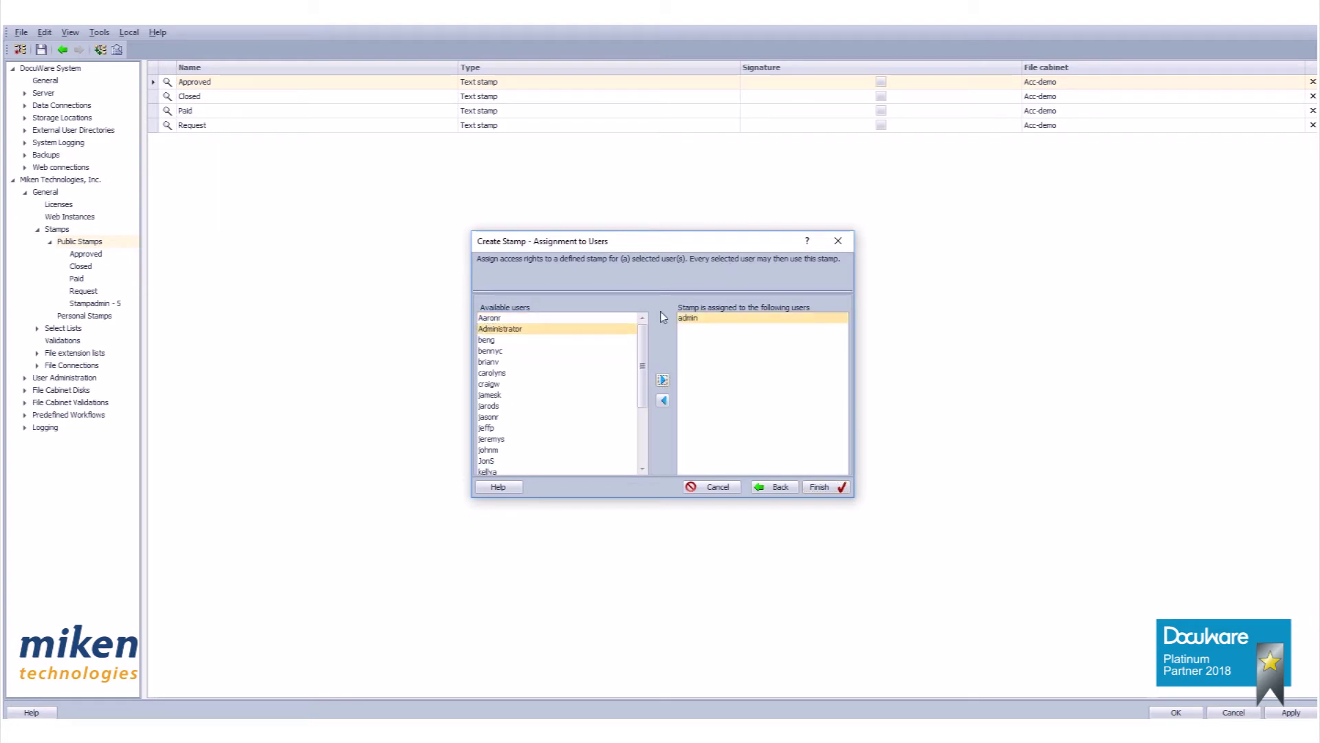
click(824, 487)
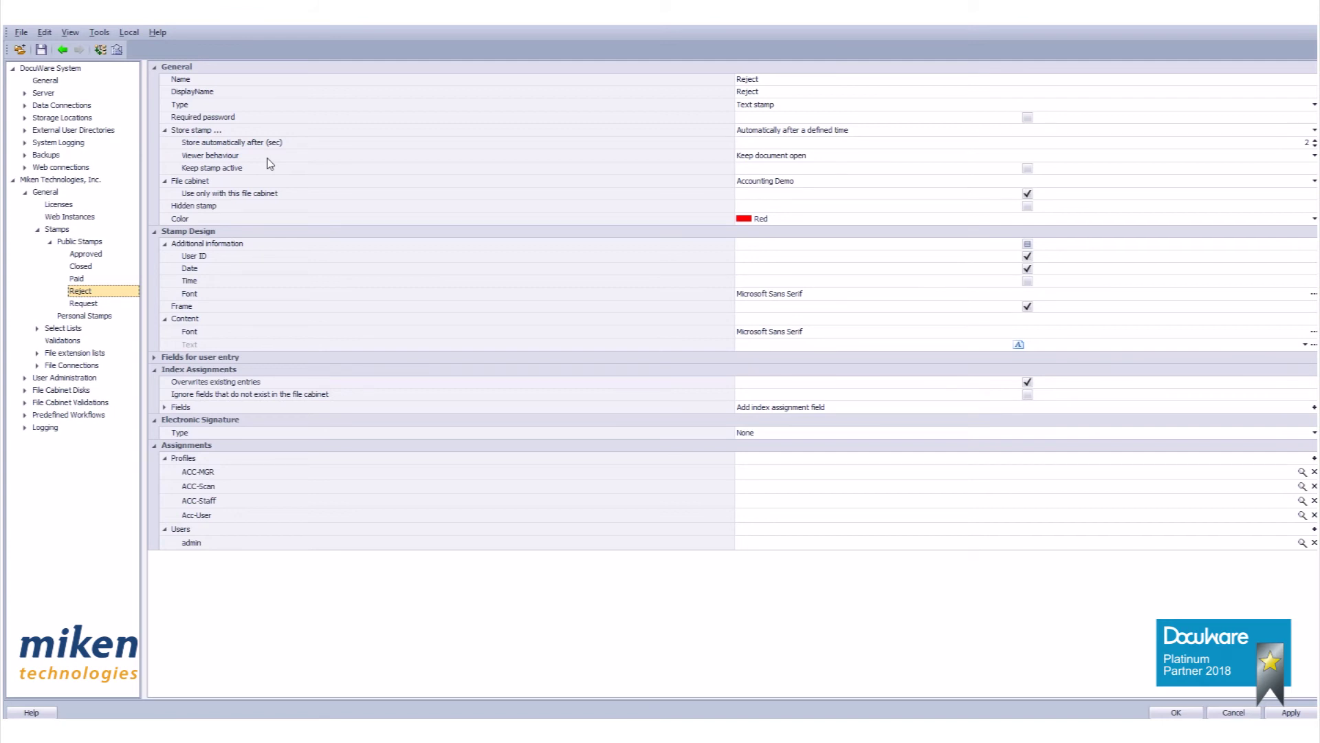
Step: Review the storing and auto-store delay settings, keeping the stamp colour Red
click(227, 131)
click(298, 143)
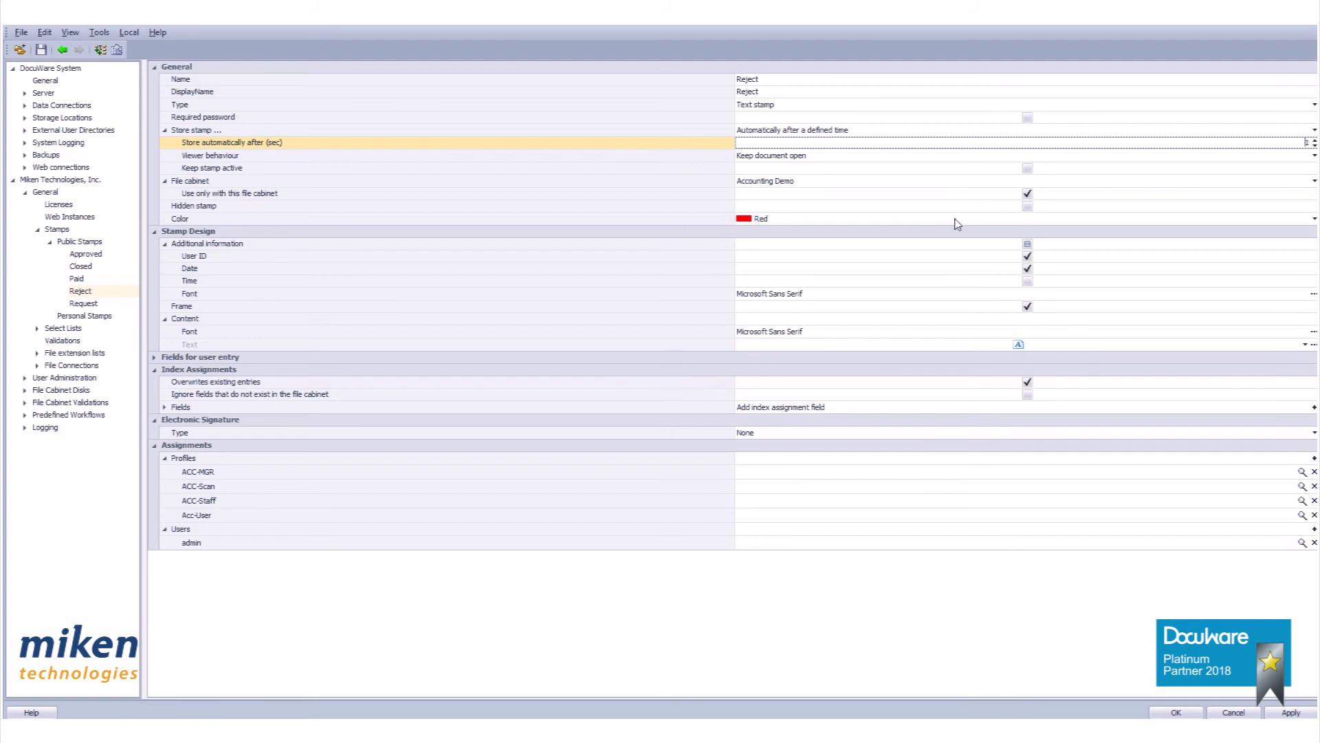
click(1059, 221)
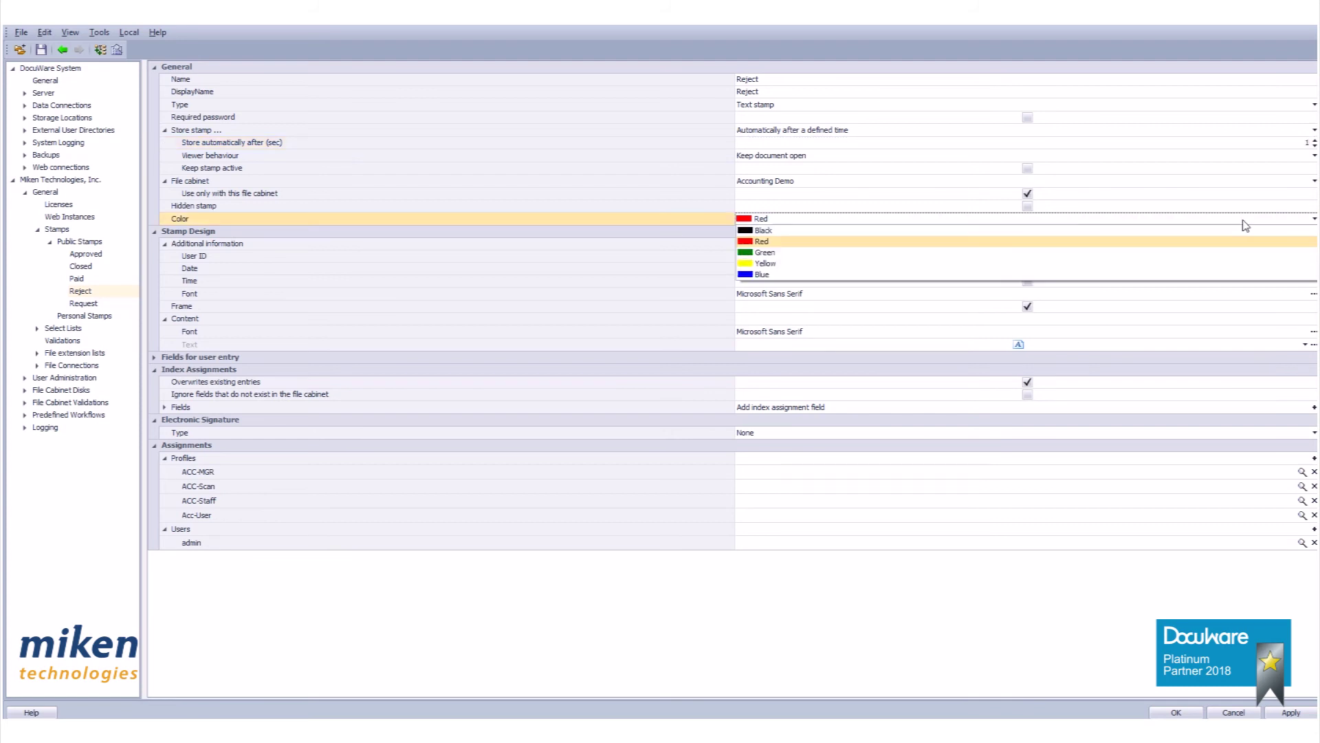
click(473, 195)
Step: Review additional information and assigned profiles, then expand the <#1> user-entry field
click(275, 259)
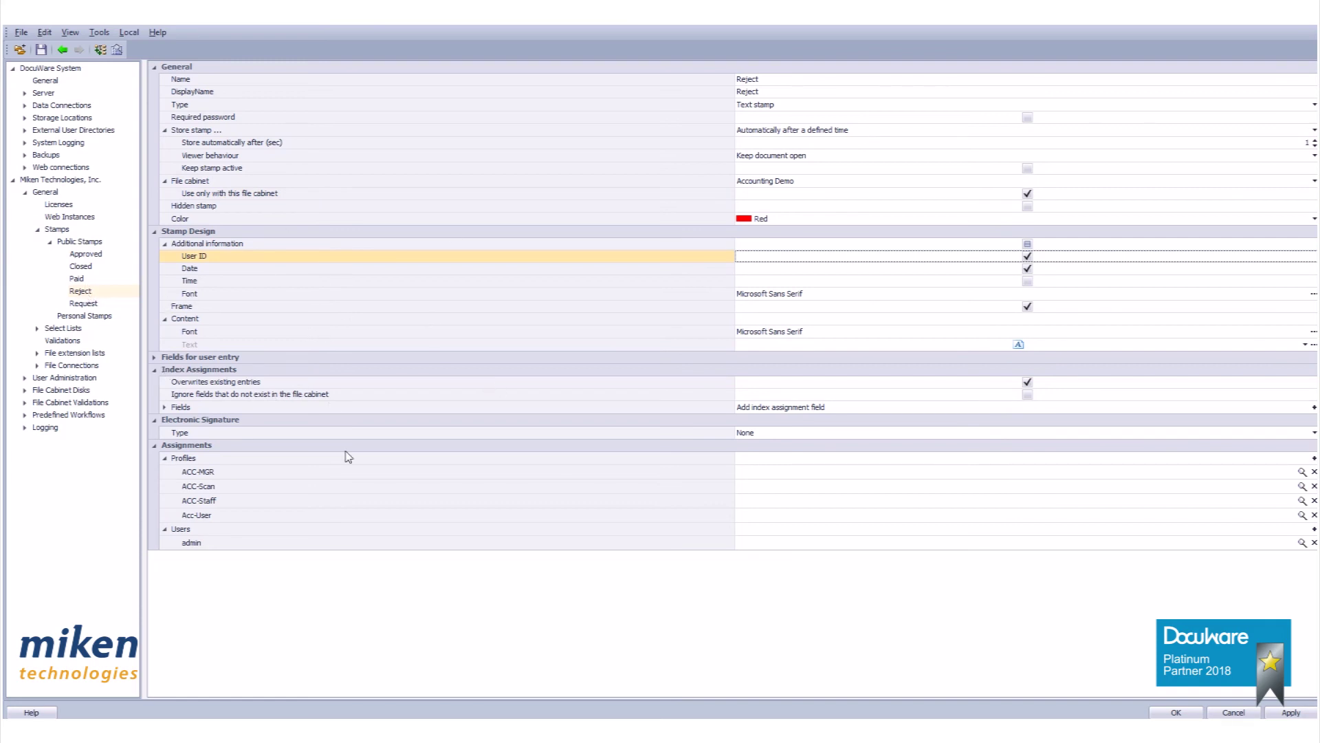
click(230, 474)
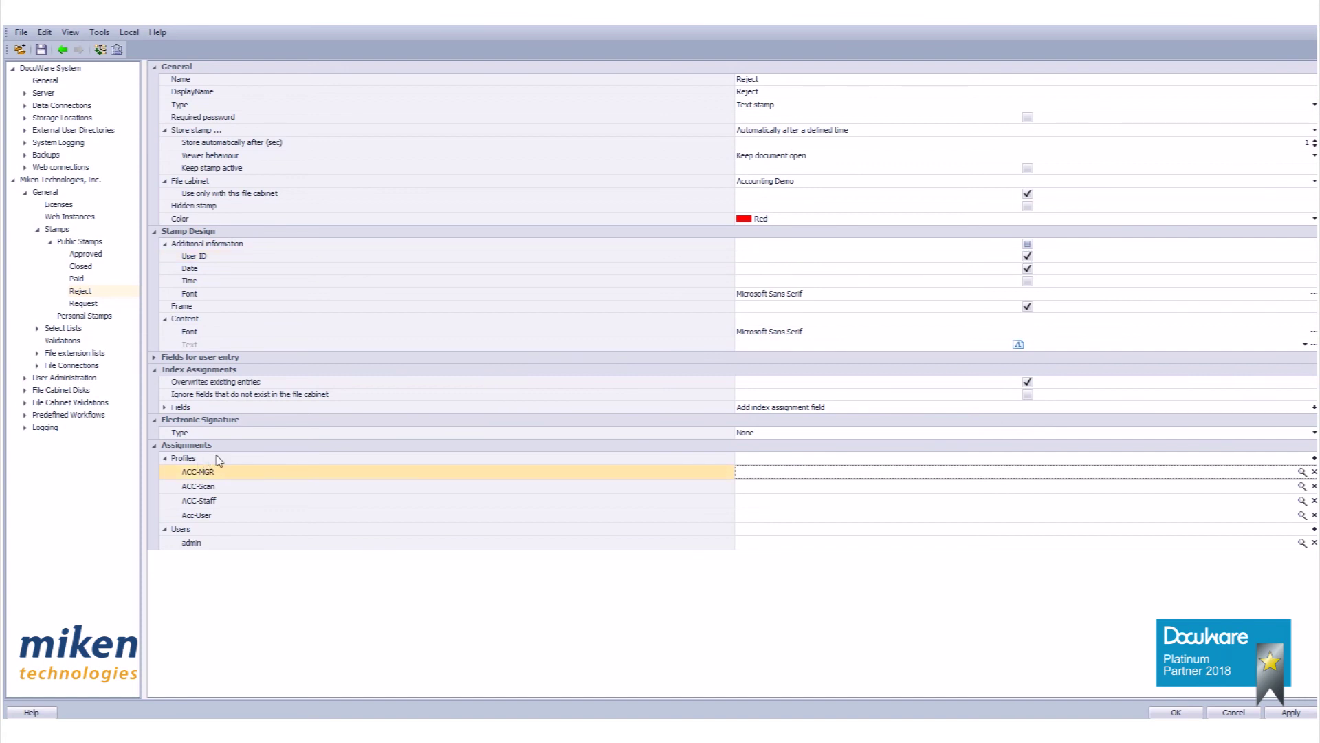
click(217, 460)
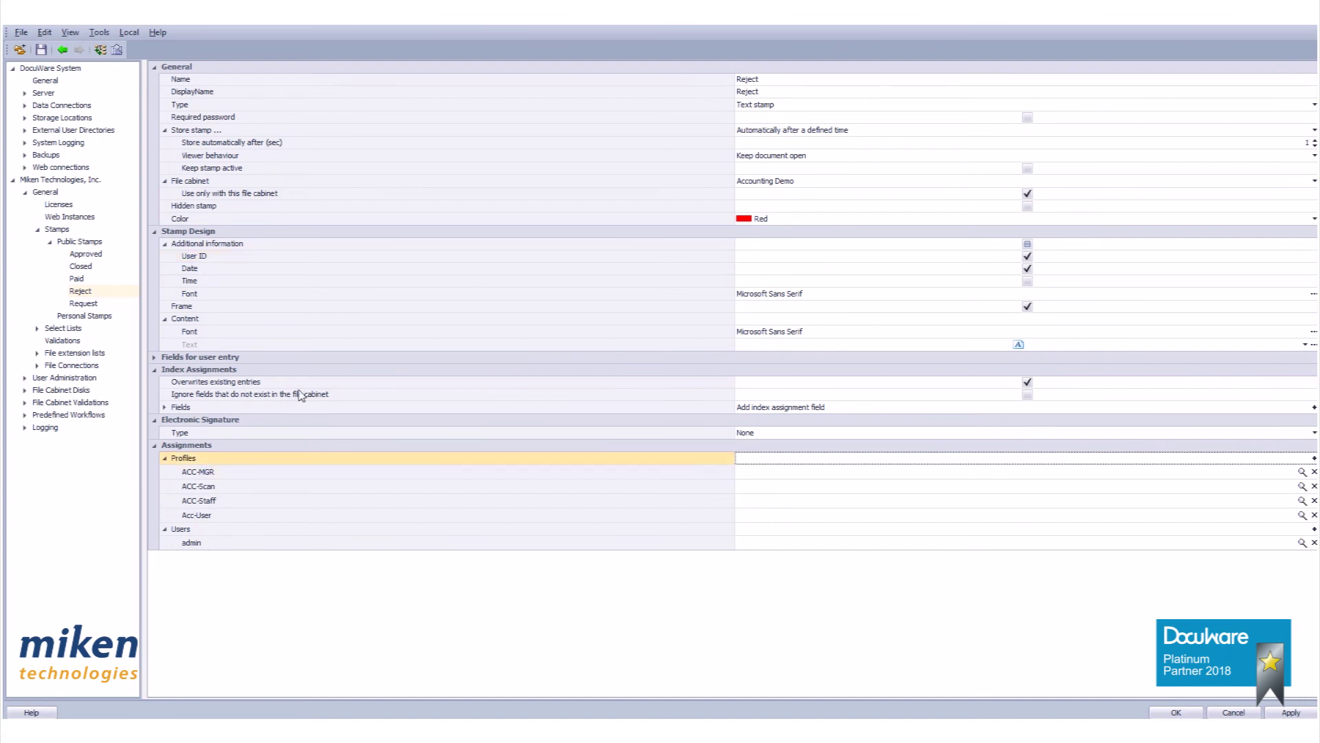
click(154, 358)
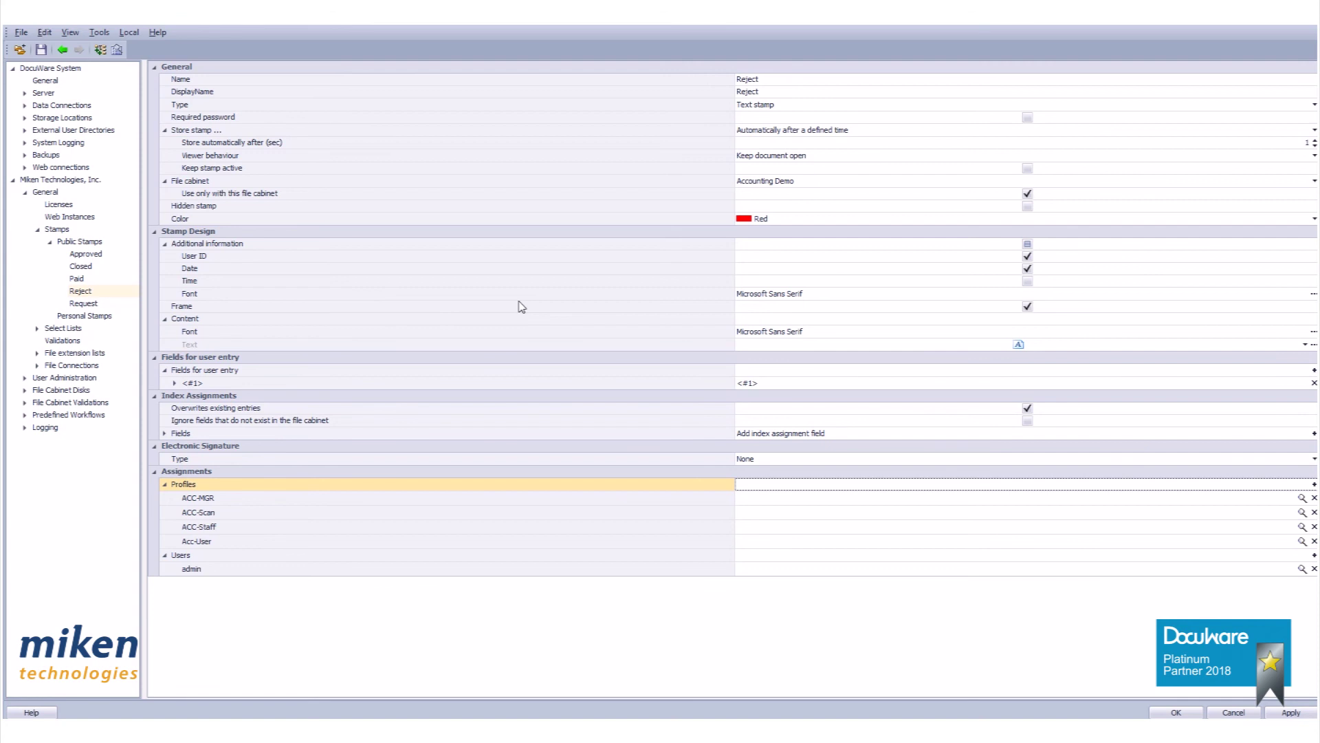